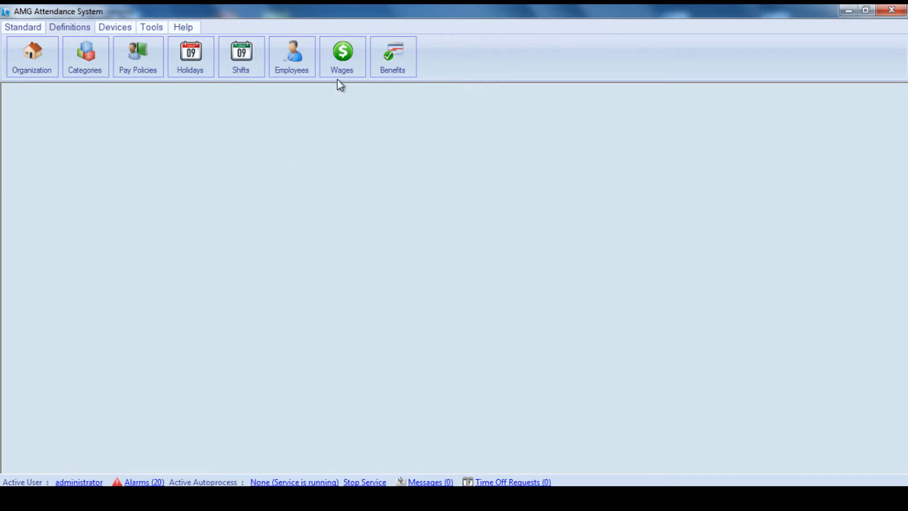
# Open the wage assignments and review the wages defined for several different employees.
pyautogui.click(337, 69)
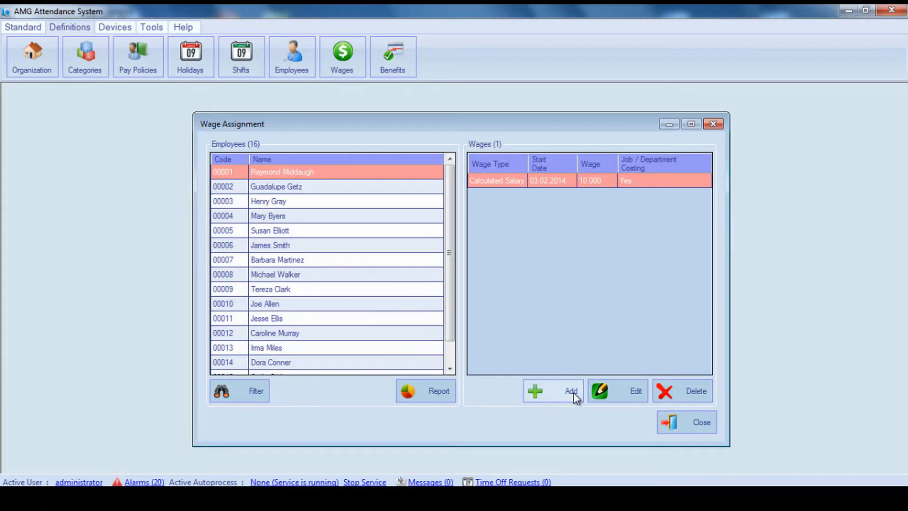
pyautogui.click(321, 189)
pyautogui.click(311, 216)
pyautogui.click(306, 247)
pyautogui.click(307, 287)
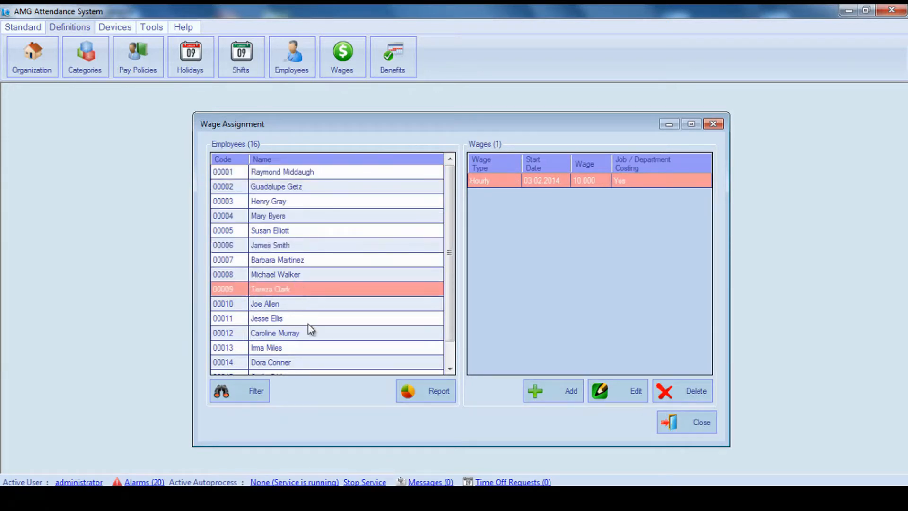
pyautogui.click(315, 319)
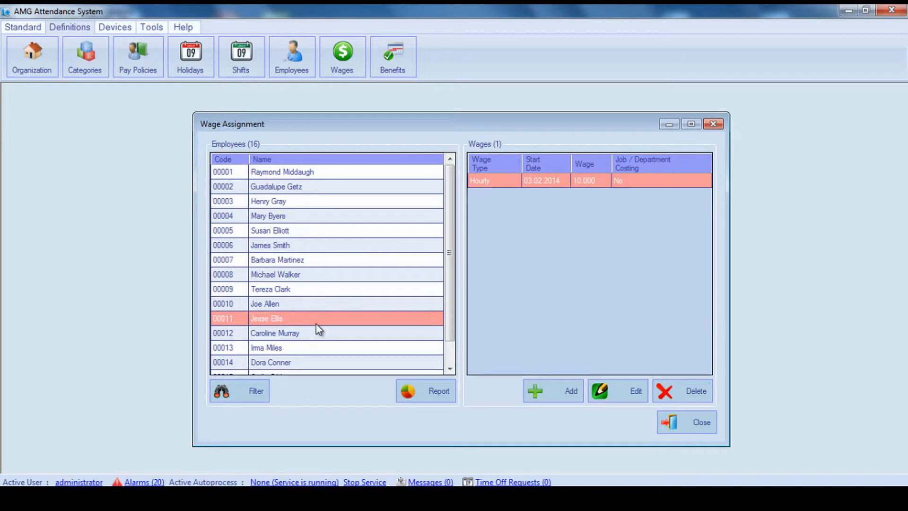
# Display the employee filter in the wage assignments and look at its code and name criteria.
pyautogui.click(251, 392)
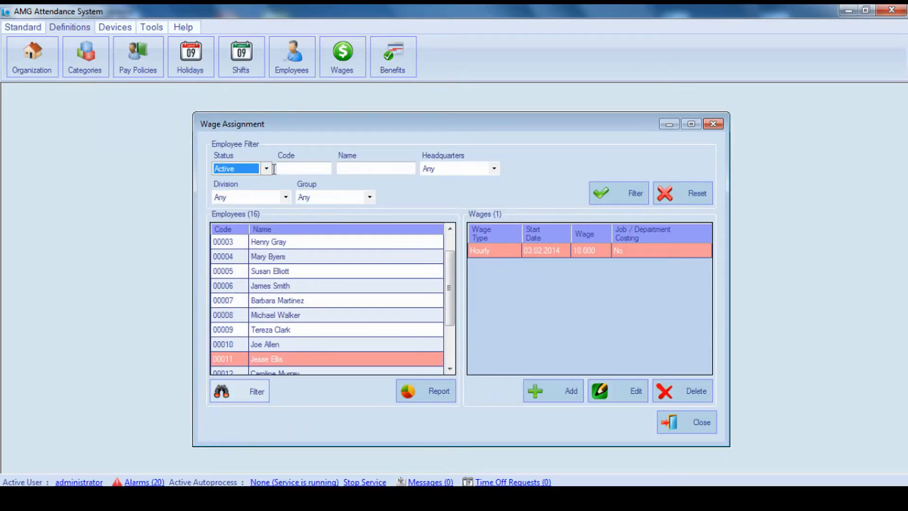
pyautogui.click(308, 169)
pyautogui.click(373, 170)
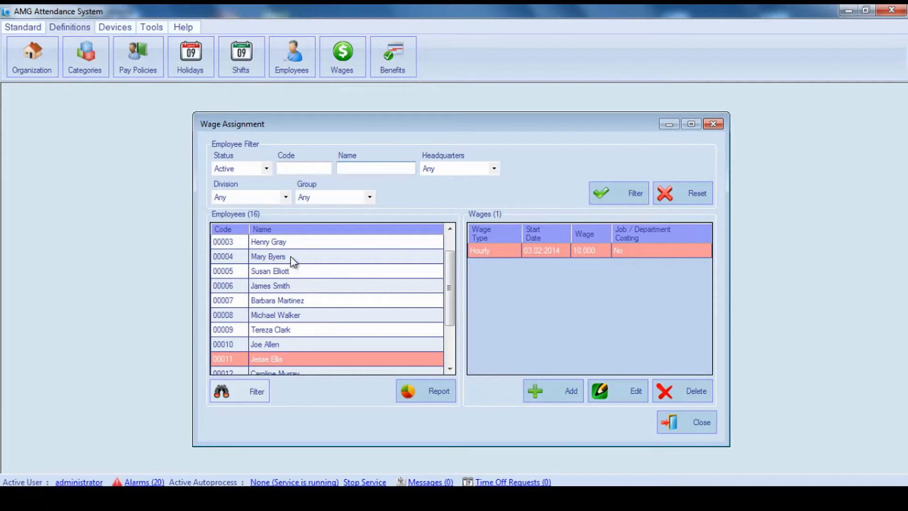
# Start adding a wage for the third employee with a starting date of 15.02.2014.
pyautogui.click(293, 243)
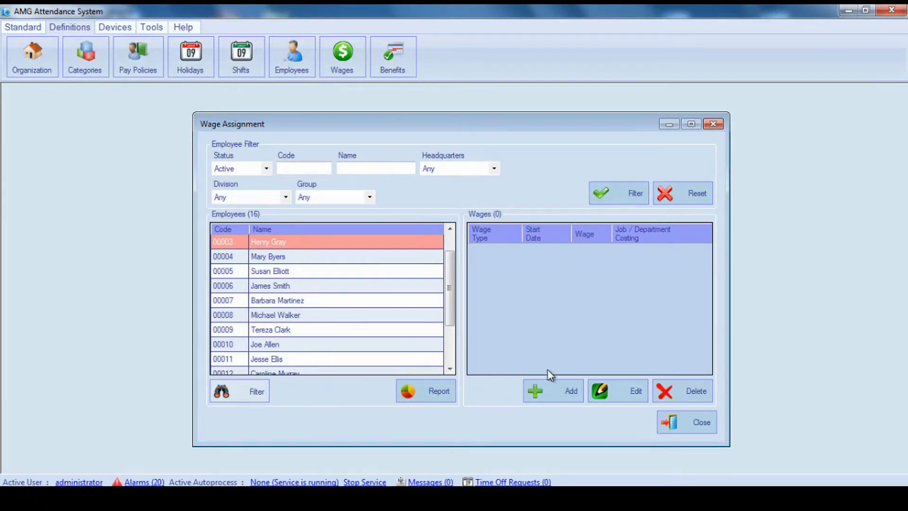
pyautogui.click(552, 396)
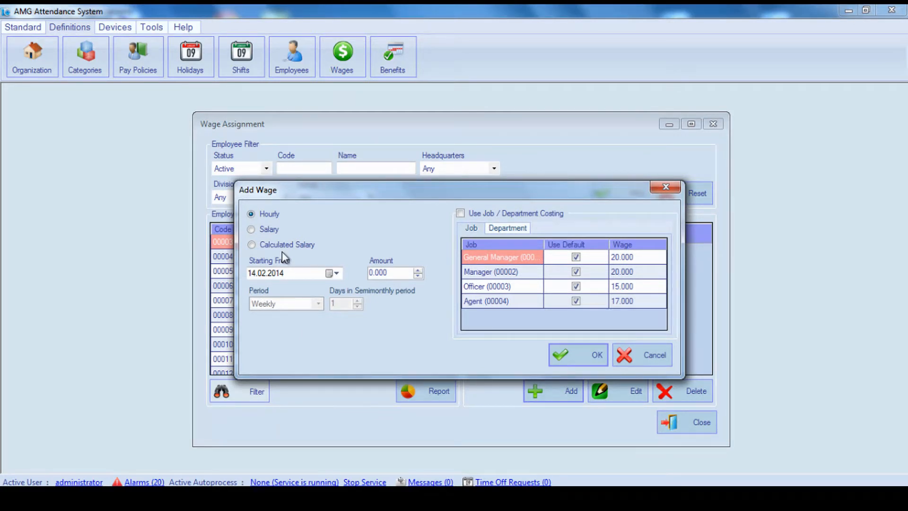
pyautogui.click(337, 274)
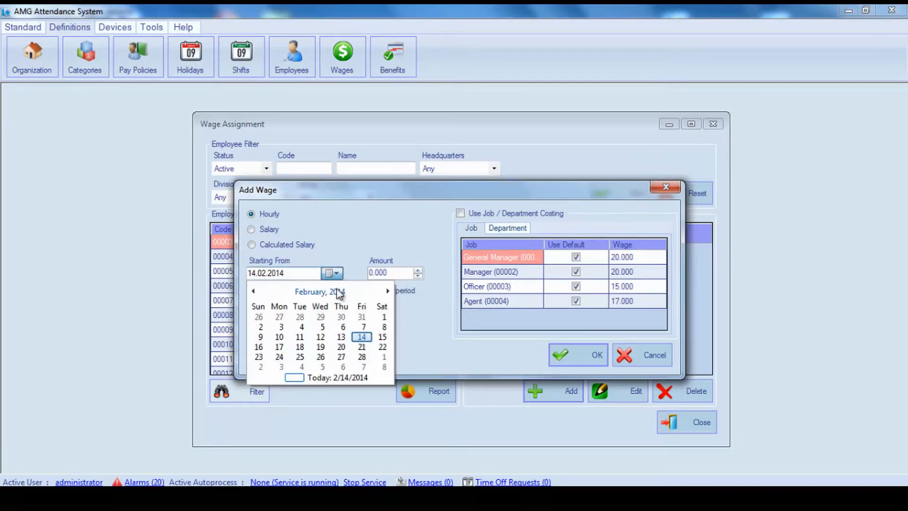
pyautogui.click(384, 338)
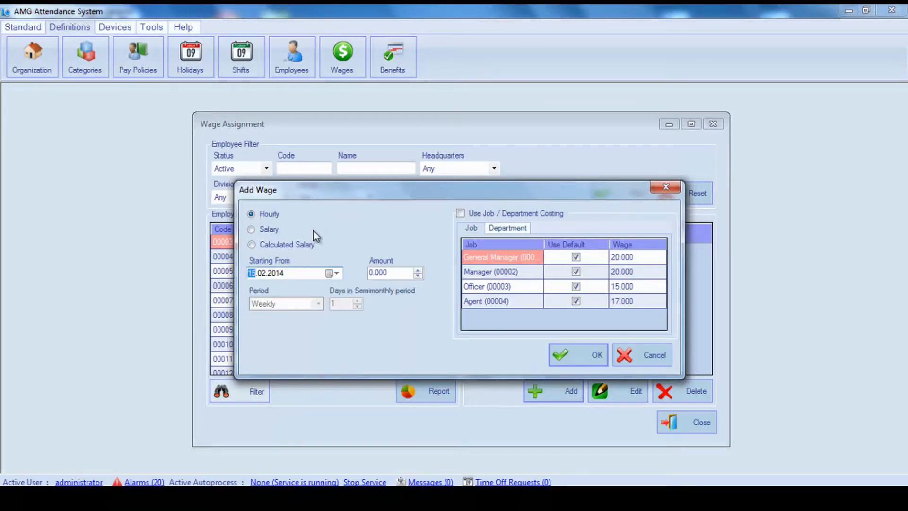
# Go through the available wage types, settle on Hourly and set the amount to 15.
pyautogui.click(273, 215)
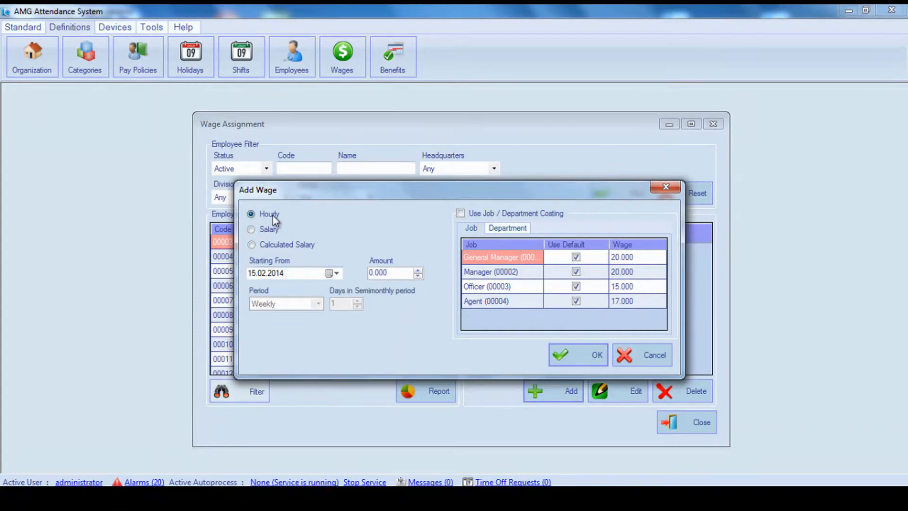
pyautogui.click(271, 230)
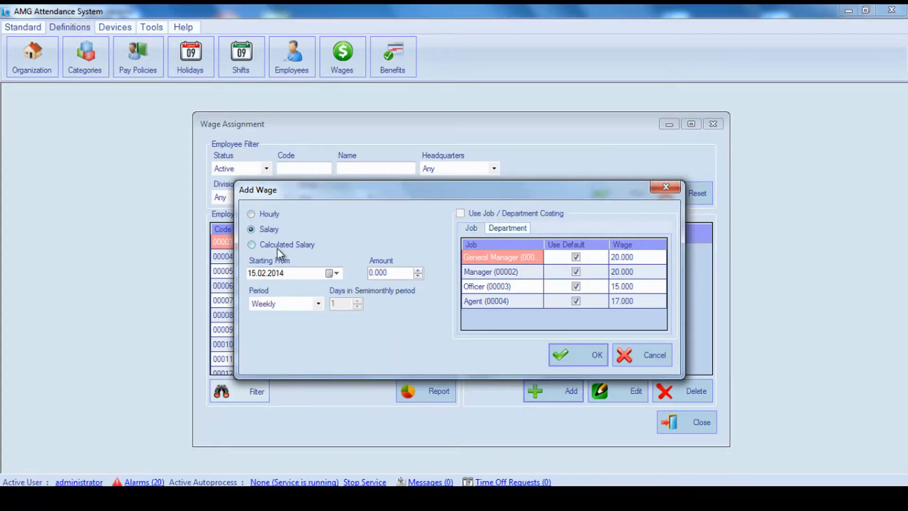
pyautogui.click(278, 248)
pyautogui.click(274, 213)
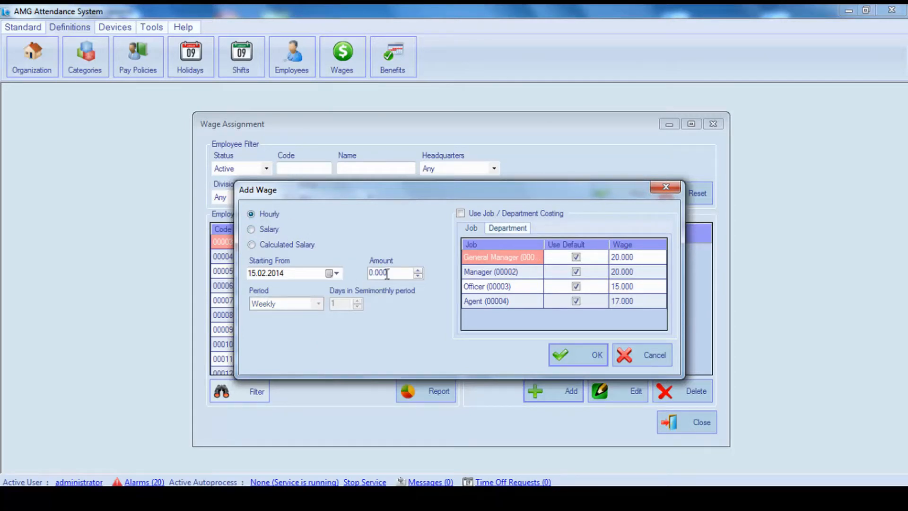
pyautogui.moveTo(390, 273); pyautogui.dragTo(373, 272)
pyautogui.press('BackSpace')
# Switch the new wage to Calculated Salary and set its amount to 2000.
pyautogui.click(288, 252)
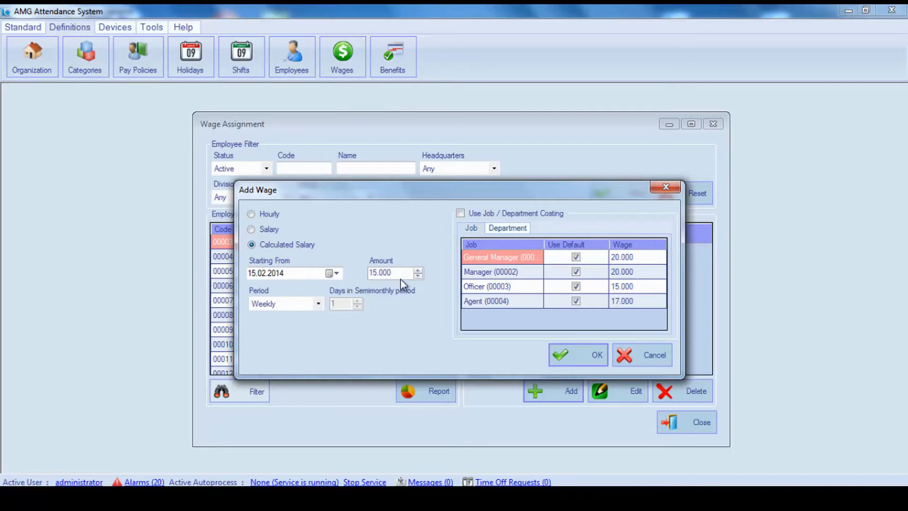
pyautogui.moveTo(401, 274); pyautogui.dragTo(360, 273)
pyautogui.write('2000')
# Set the wage period to Semimonthly with 15 days in the semimonthly period.
pyautogui.click(318, 304)
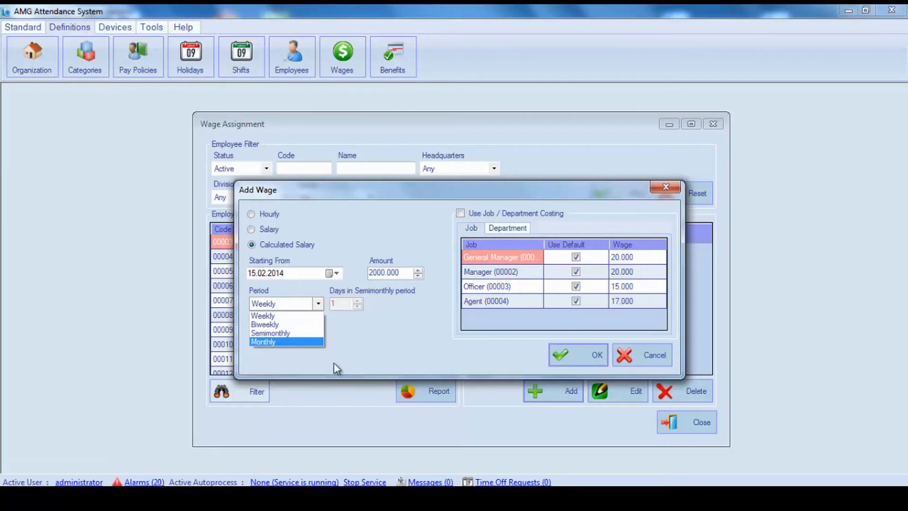
pyautogui.click(283, 333)
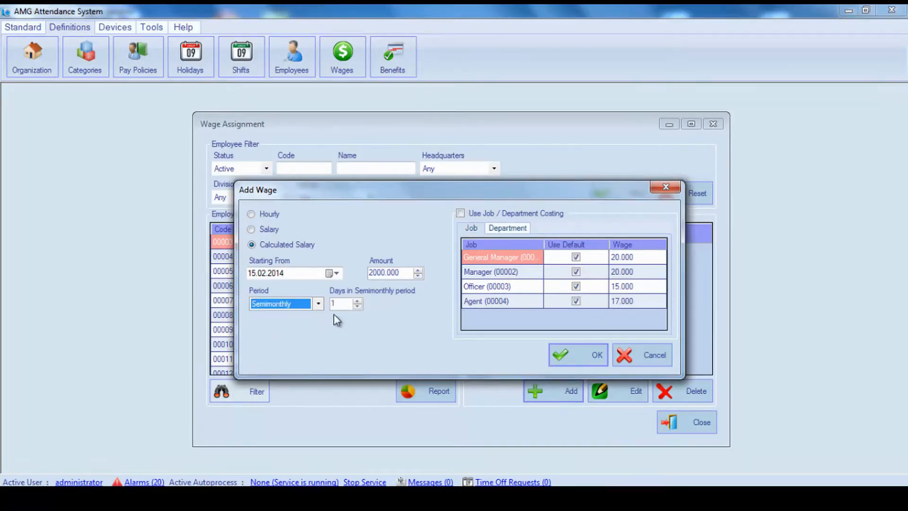
pyautogui.click(338, 304)
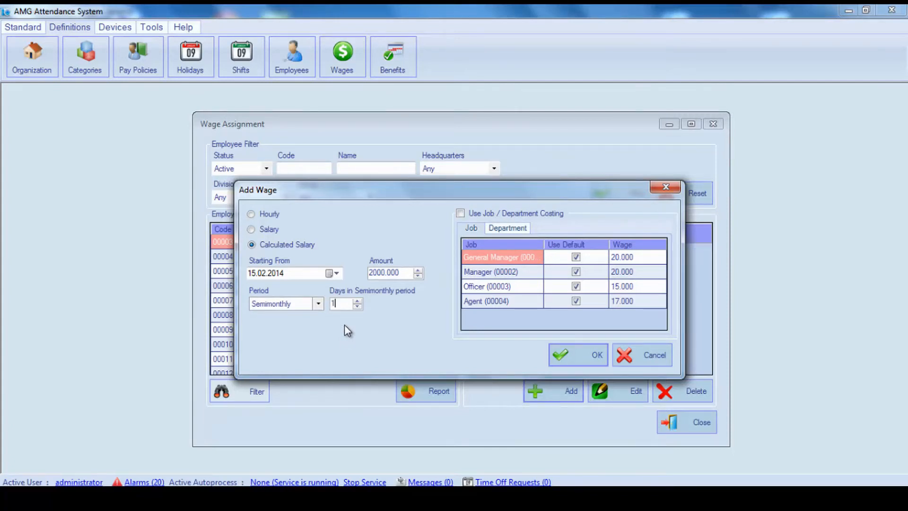
pyautogui.doubleClick(333, 304)
pyautogui.write('15')
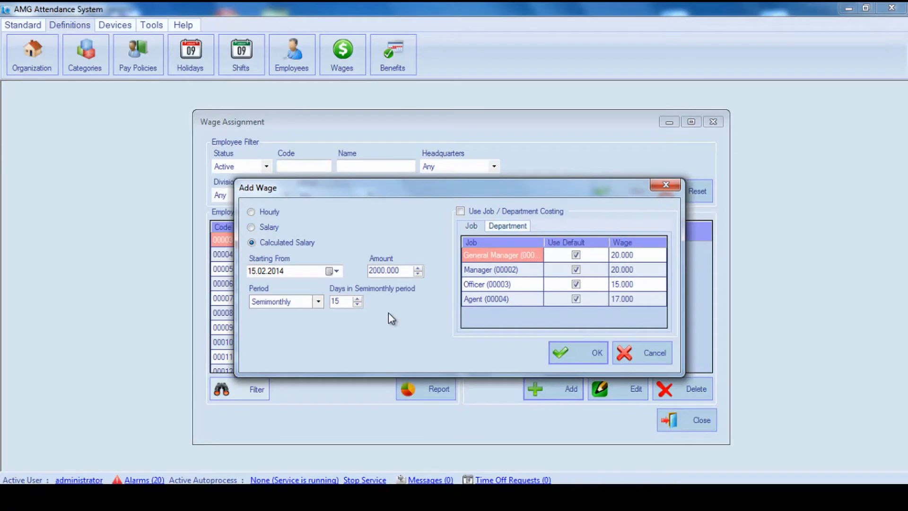
# Change the wage type to Salary, save the new wage and close the wage assignments.
pyautogui.click(275, 231)
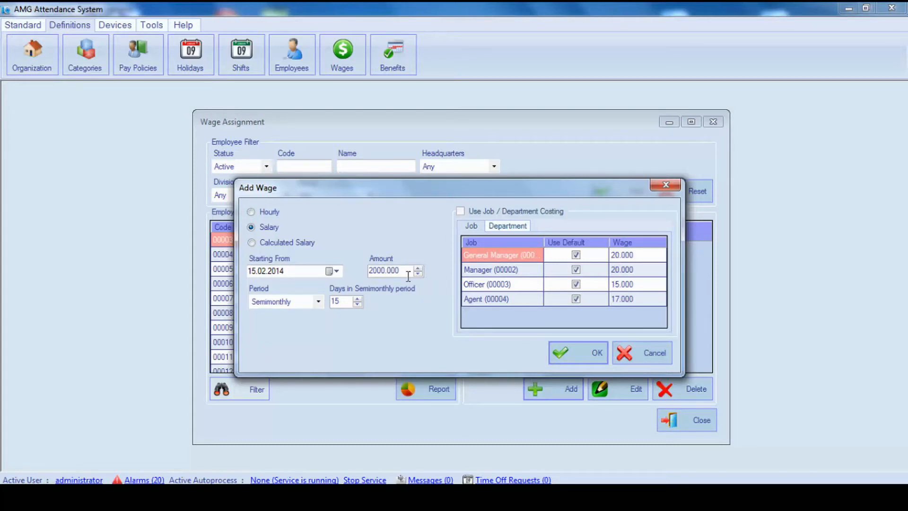
pyautogui.click(597, 357)
pyautogui.click(690, 426)
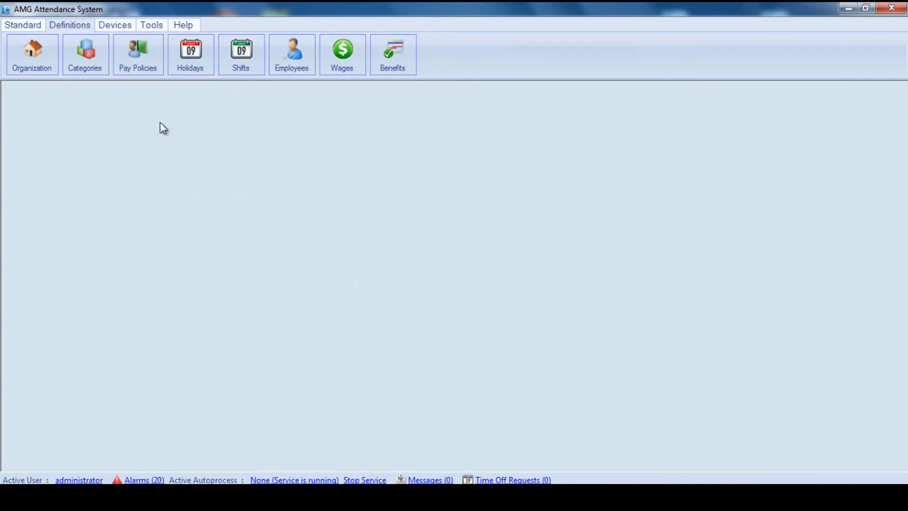
# Choose the Employee Wages report in the Reports Wizard, leaving Include Category off.
pyautogui.click(29, 25)
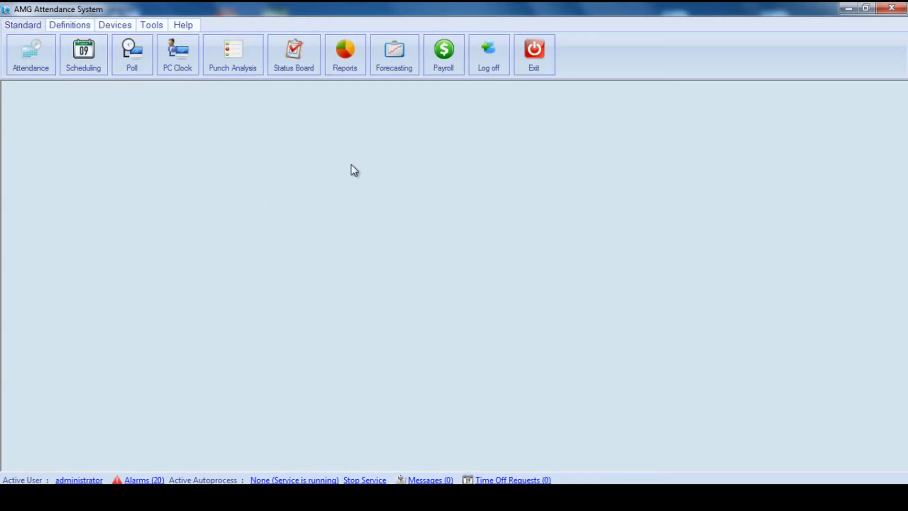
pyautogui.click(345, 71)
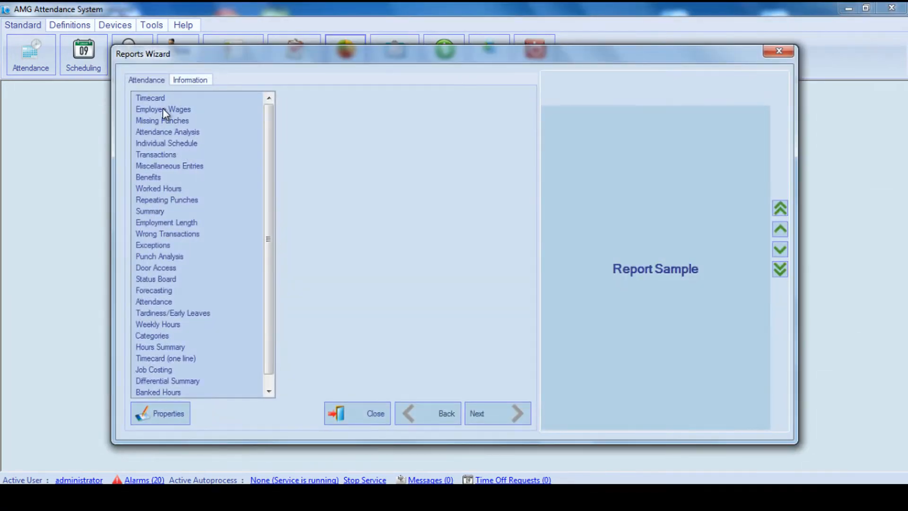
pyautogui.click(163, 110)
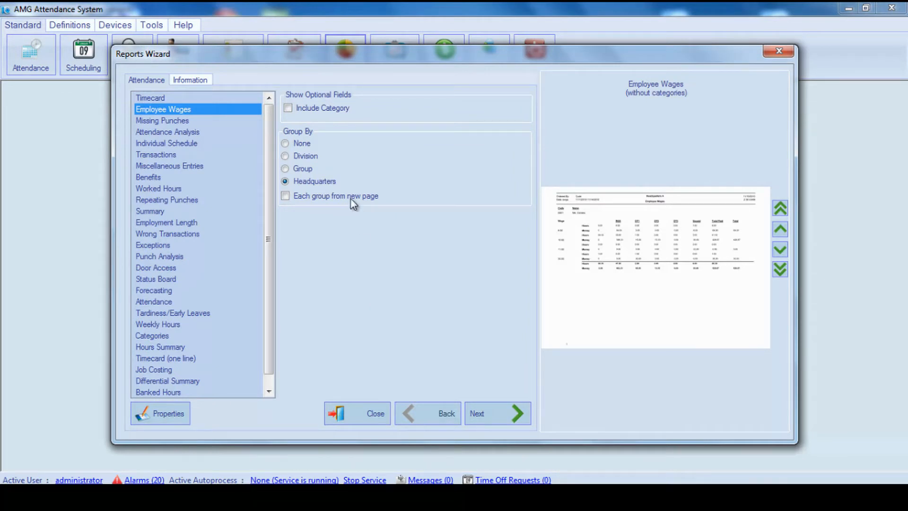
pyautogui.click(319, 114)
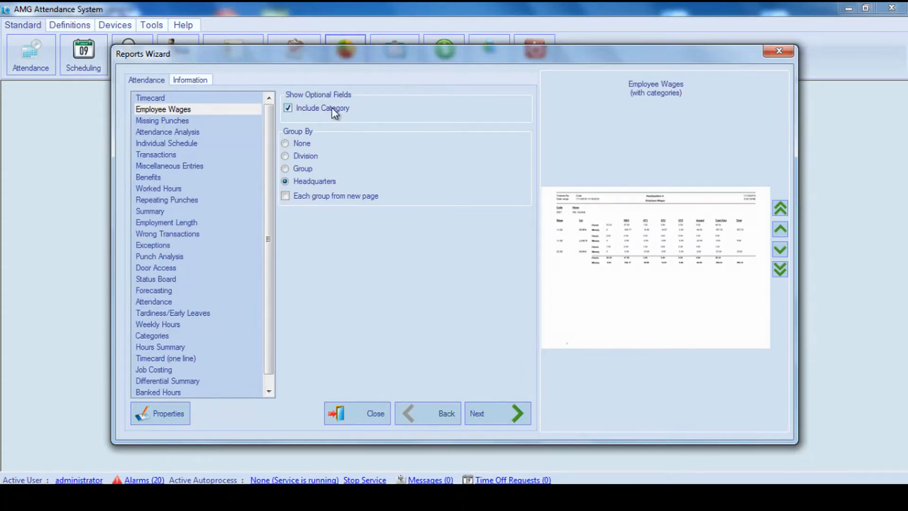
pyautogui.click(333, 110)
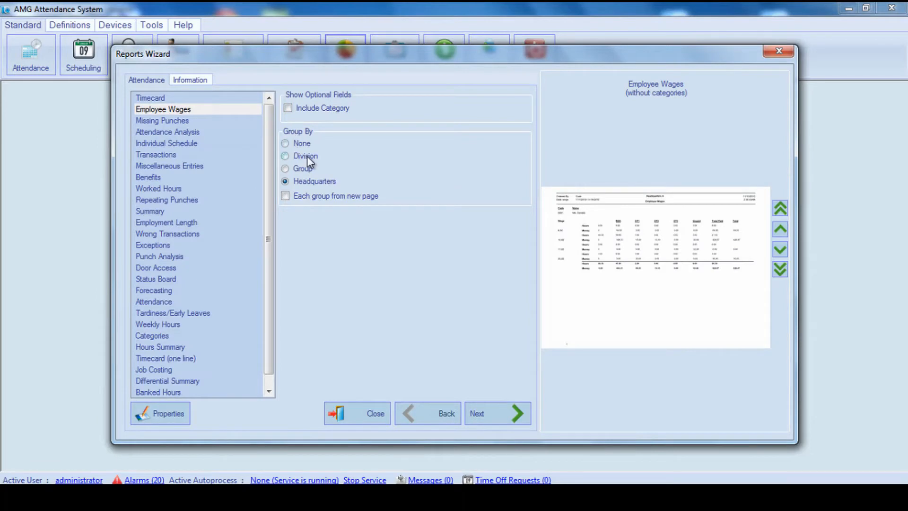
# Set the report grouping to None and accept the already checked employees.
pyautogui.click(310, 182)
pyautogui.click(295, 142)
pyautogui.click(506, 415)
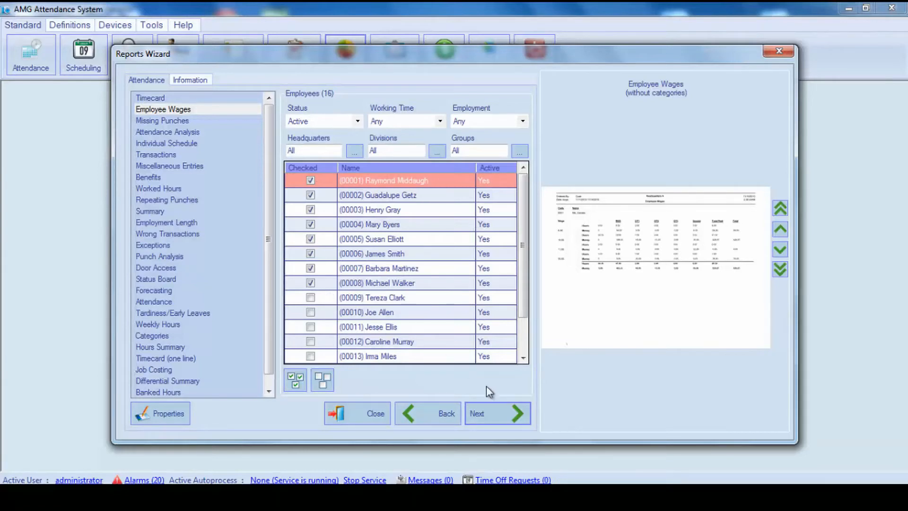
pyautogui.click(499, 414)
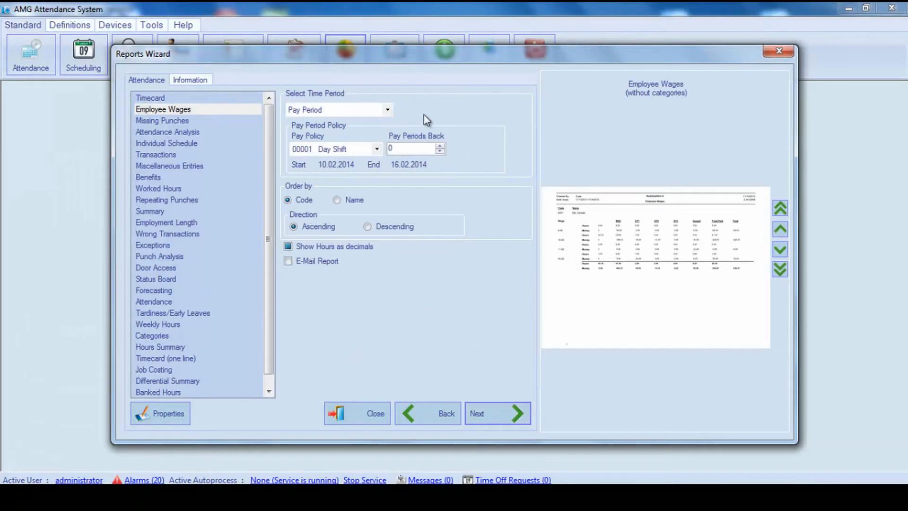
# Keep Pay Period as the report's time period and generate the Employee Wages report.
pyautogui.click(388, 109)
pyautogui.click(356, 182)
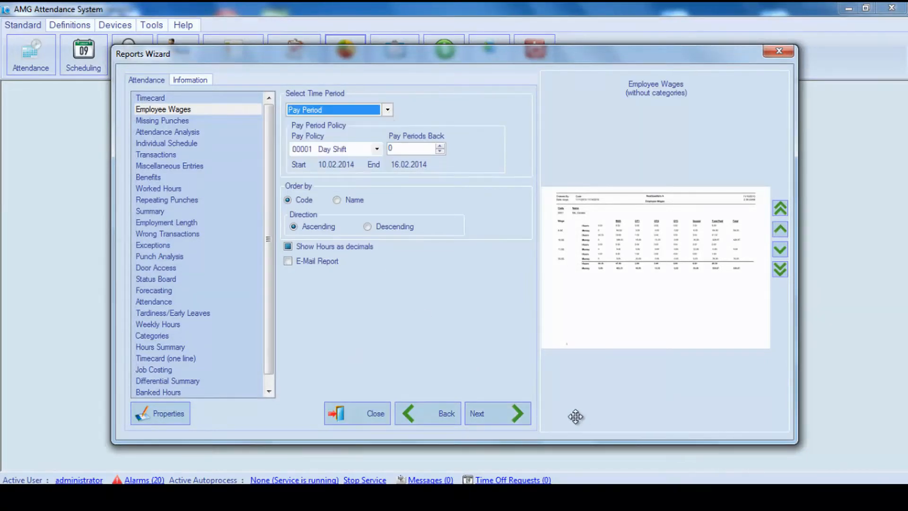
pyautogui.click(517, 414)
pyautogui.click(510, 414)
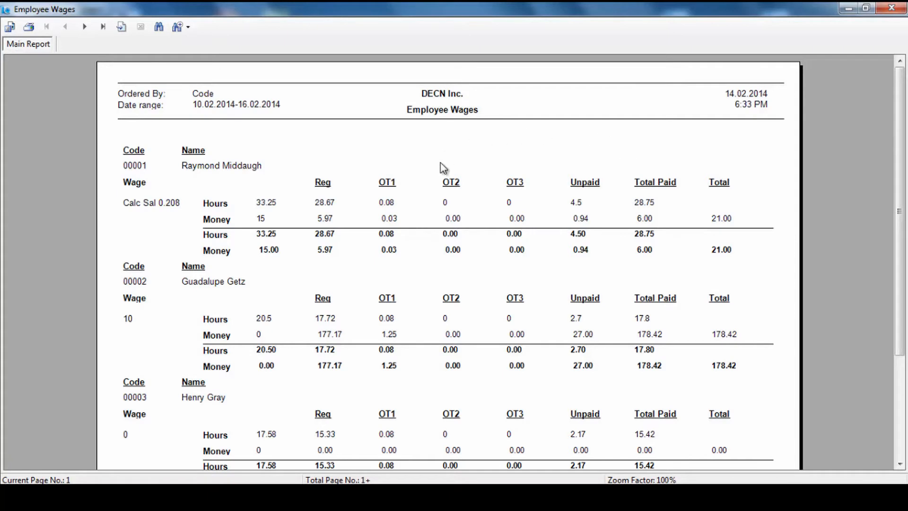
# Examine the wage, regular, overtime and unpaid columns of the Employee Wages report, and close the report and wizard.
pyautogui.moveTo(900, 164)
pyautogui.mouseDown()
pyautogui.moveTo(900, 186)
pyautogui.moveTo(893, 157)
pyautogui.mouseUp()
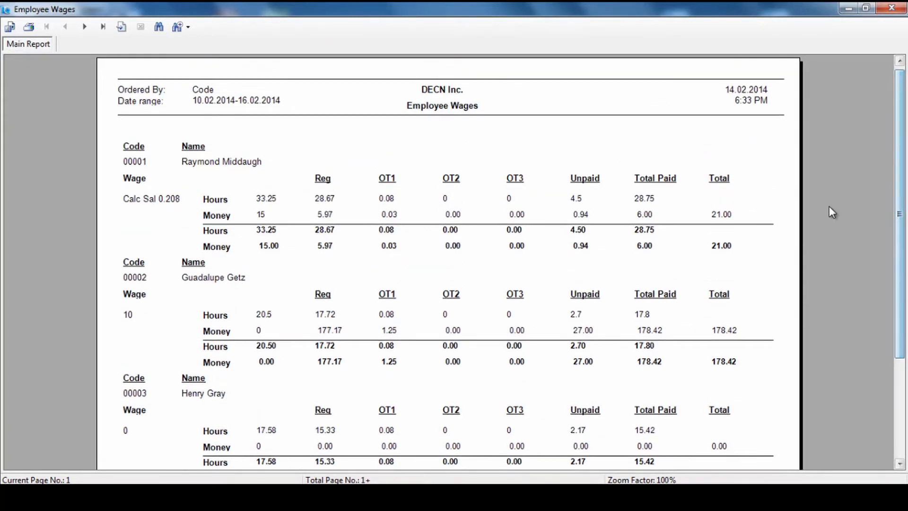
pyautogui.click(154, 198)
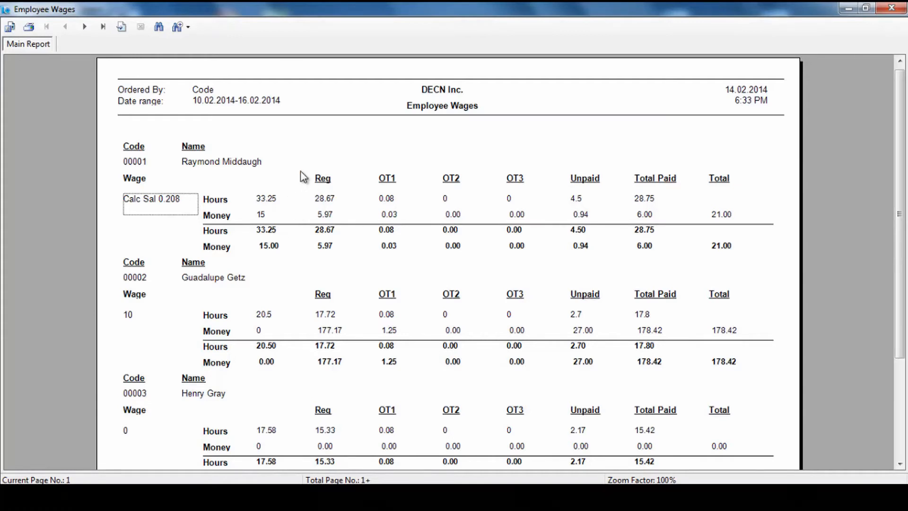
pyautogui.click(319, 177)
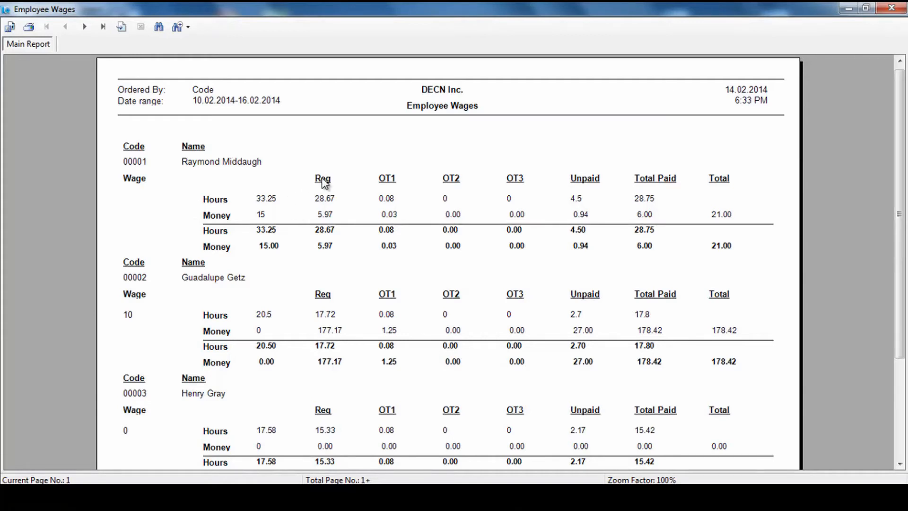
pyautogui.click(396, 178)
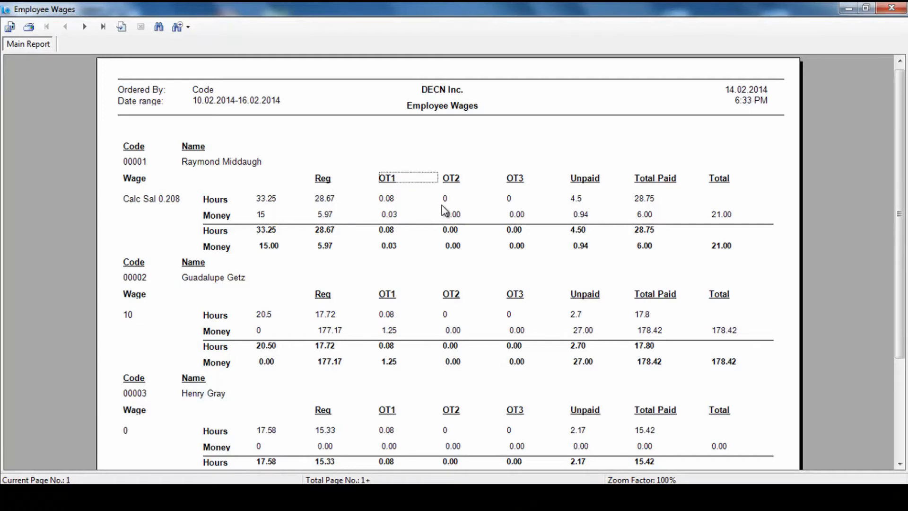
pyautogui.click(593, 178)
pyautogui.click(891, 7)
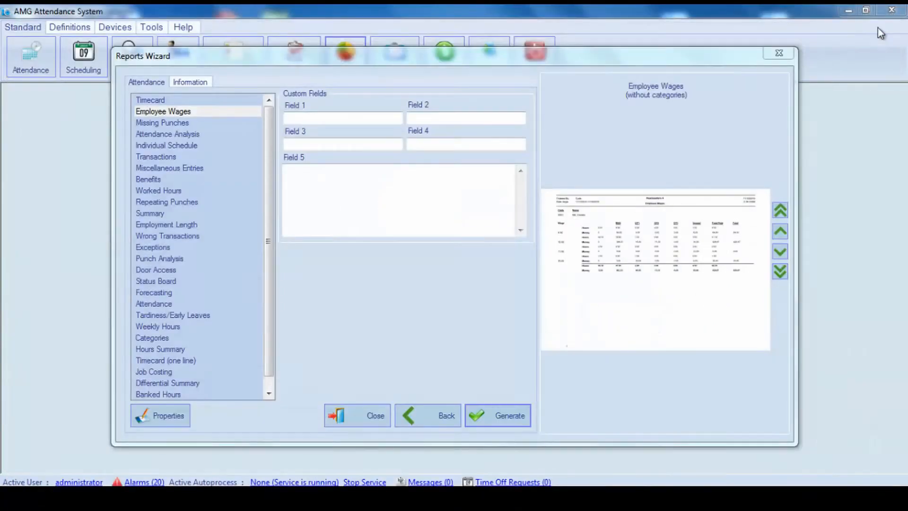
pyautogui.click(781, 51)
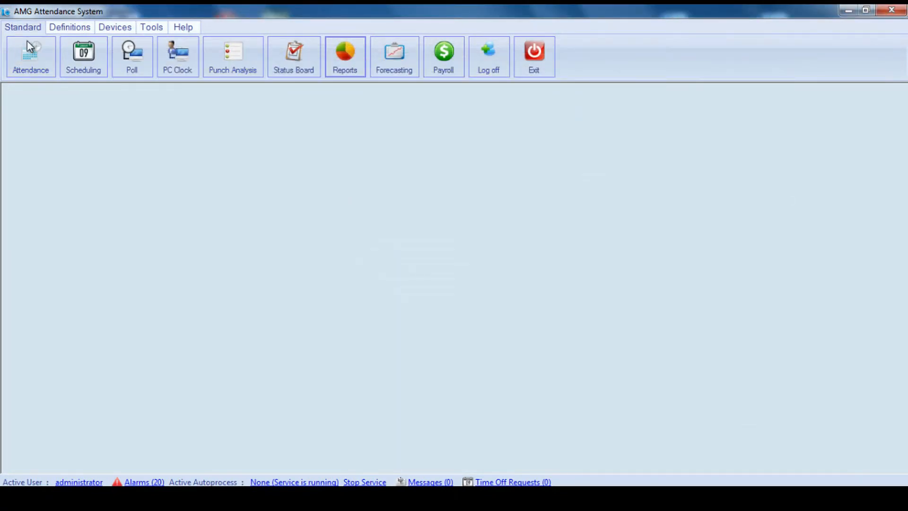
# Enable Use Job / Department Costing on the first listed employee's calculated salary wage, review its job and department rates, and save it.
pyautogui.click(76, 27)
pyautogui.click(333, 64)
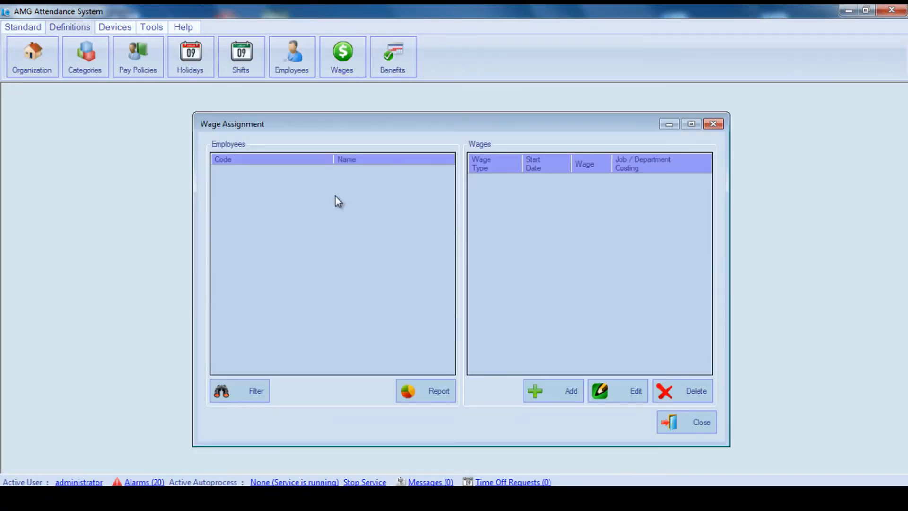
pyautogui.doubleClick(563, 184)
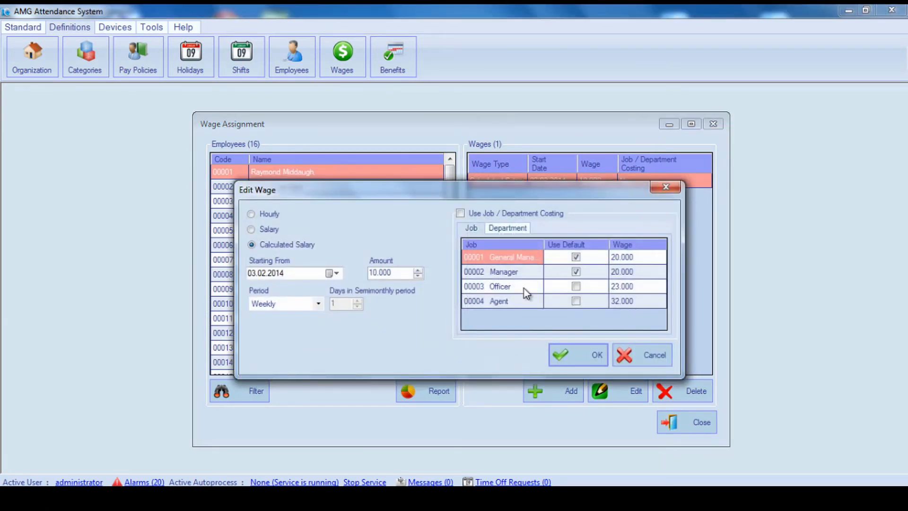
pyautogui.click(459, 213)
pyautogui.click(512, 231)
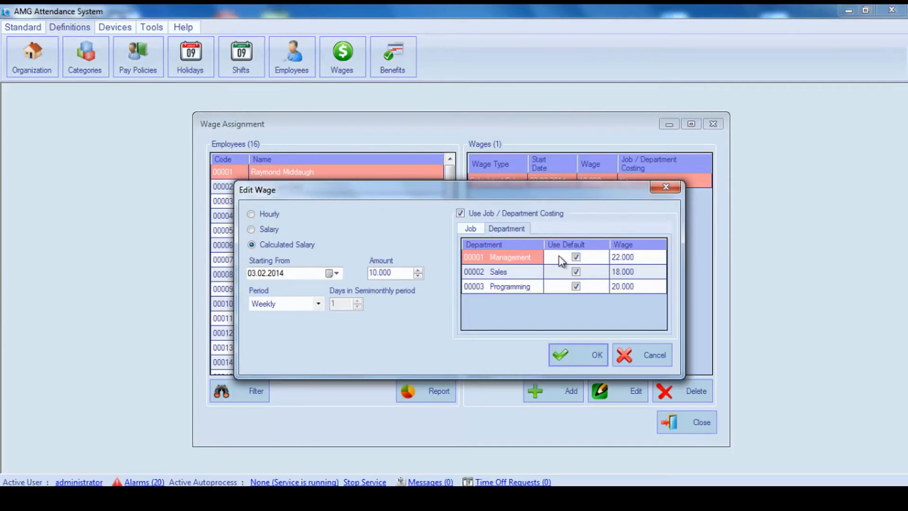
pyautogui.click(464, 226)
pyautogui.click(497, 230)
pyautogui.click(580, 353)
# Enable Use Hourly Wage for the Programming department with a rate of 20, save it, and close the Departments list.
pyautogui.click(43, 72)
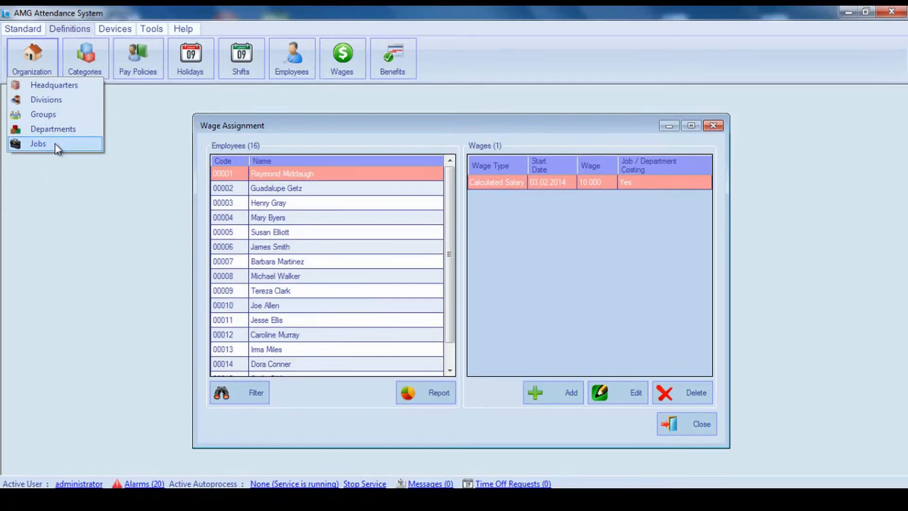
pyautogui.click(60, 128)
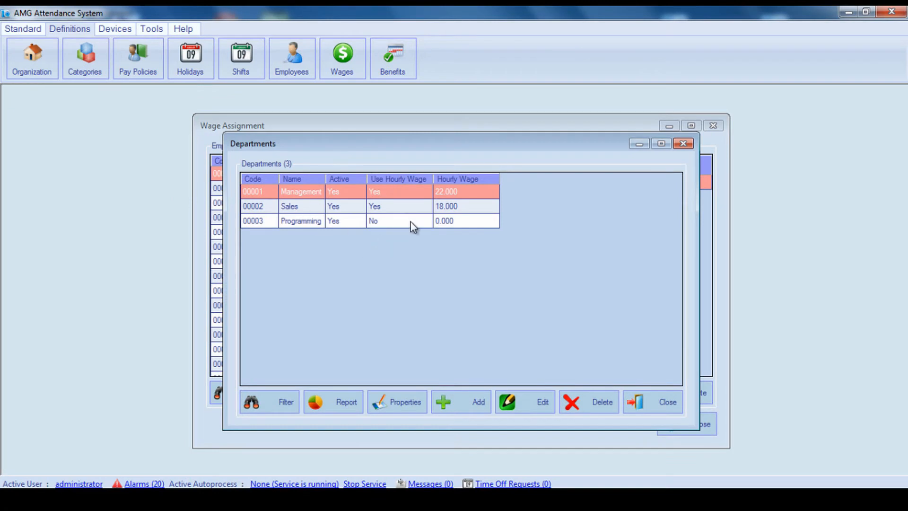
pyautogui.doubleClick(430, 220)
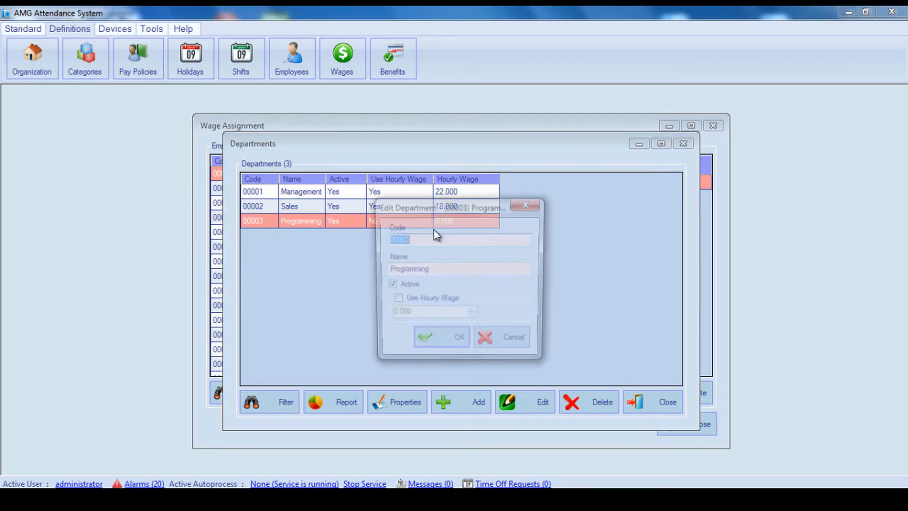
pyautogui.click(421, 300)
pyautogui.hotkey('ctrl', 'a')
pyautogui.write('20')
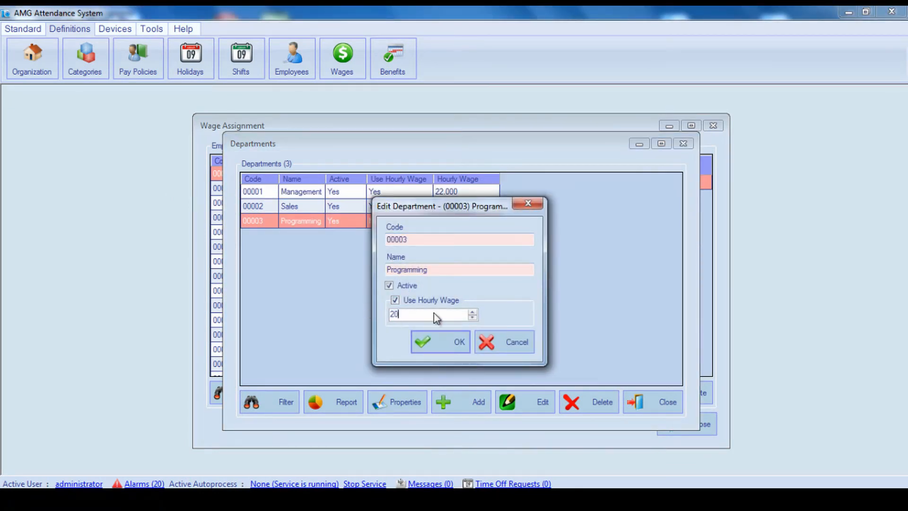
pyautogui.click(445, 350)
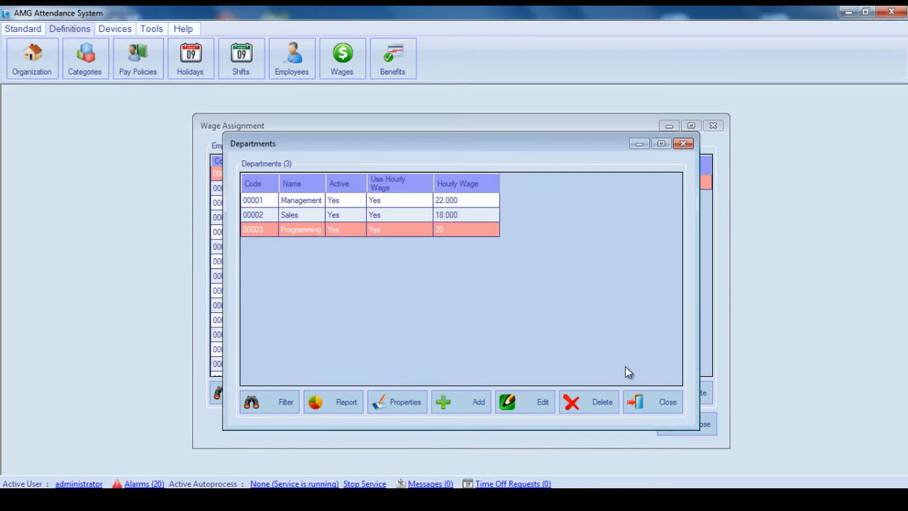
pyautogui.click(647, 402)
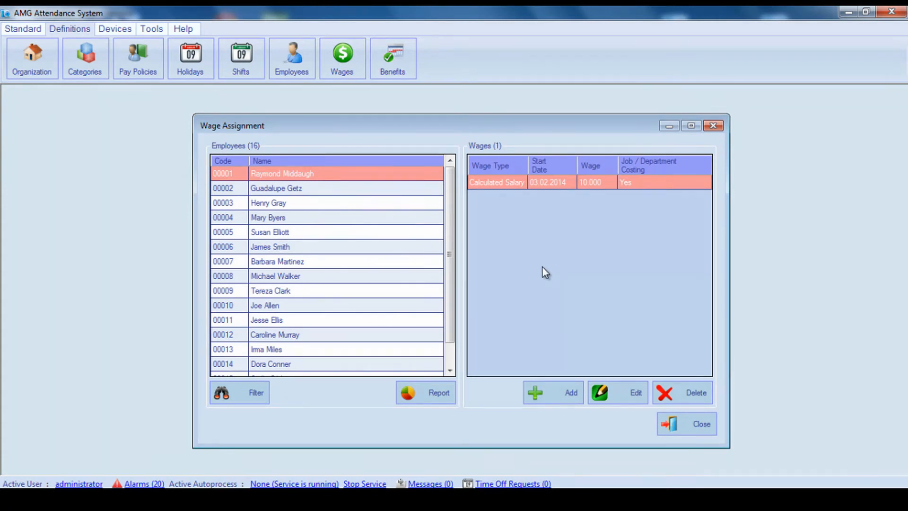
# Change the first listed employee's wage type from Calculated Salary to Hourly.
pyautogui.doubleClick(509, 186)
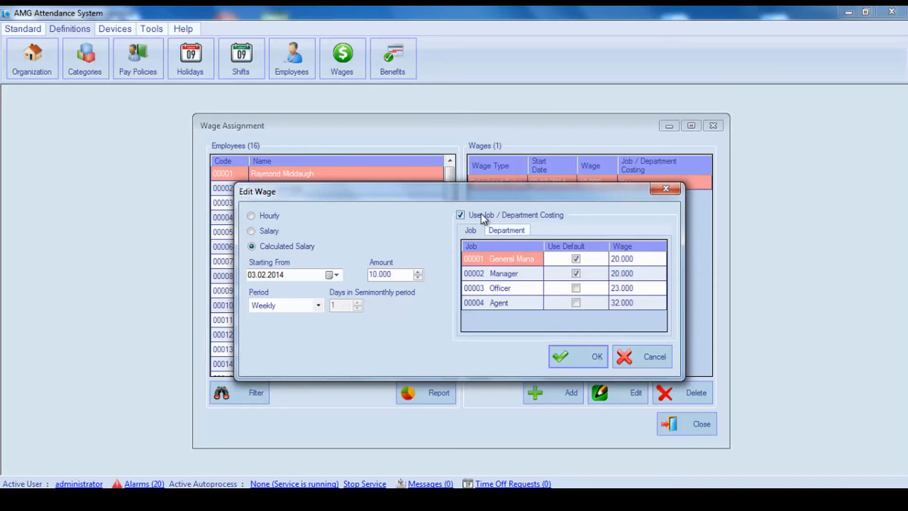
pyautogui.click(266, 218)
pyautogui.click(280, 248)
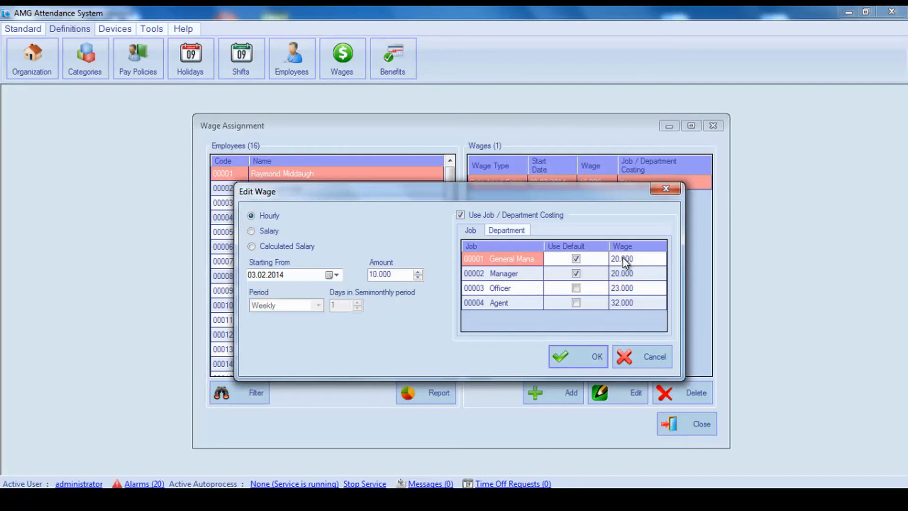
# Replace the Management department's default wage with 35.000 for this employee, save the wage, and close Wage Assignment.
pyautogui.click(502, 232)
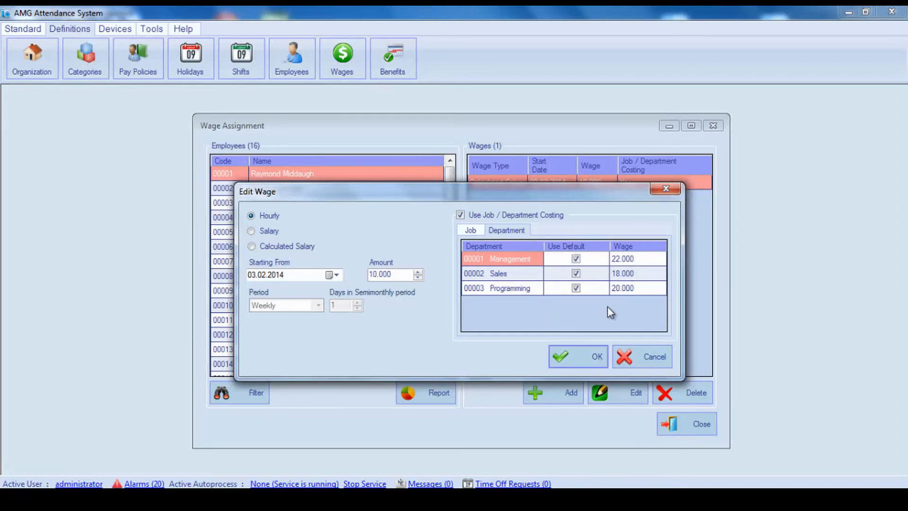
pyautogui.click(624, 274)
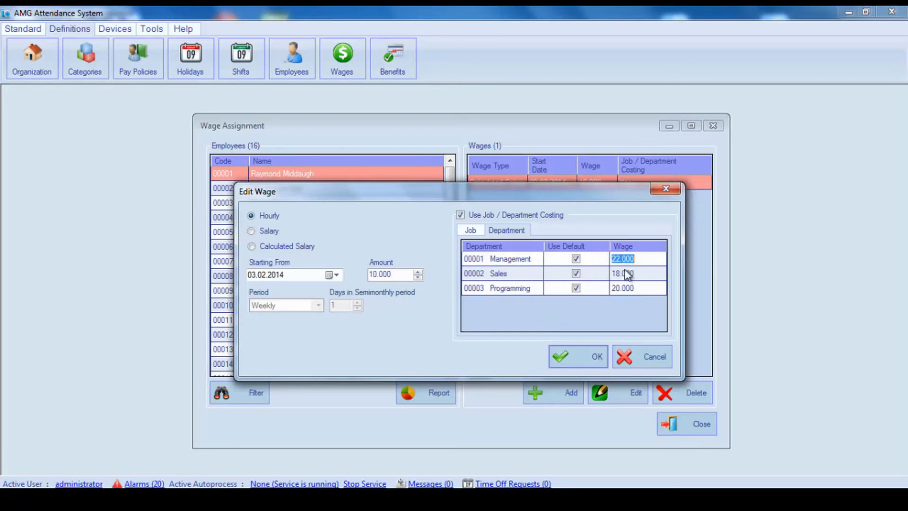
pyautogui.click(626, 288)
pyautogui.click(575, 259)
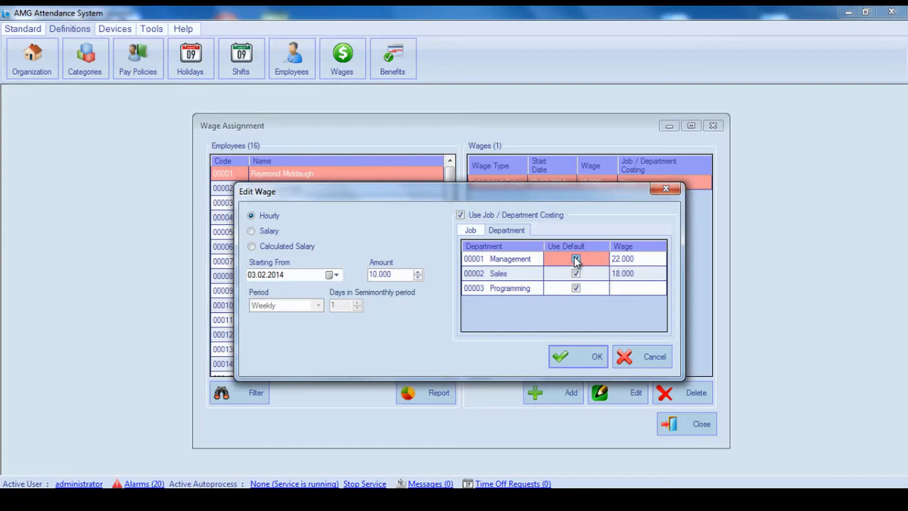
pyautogui.click(614, 260)
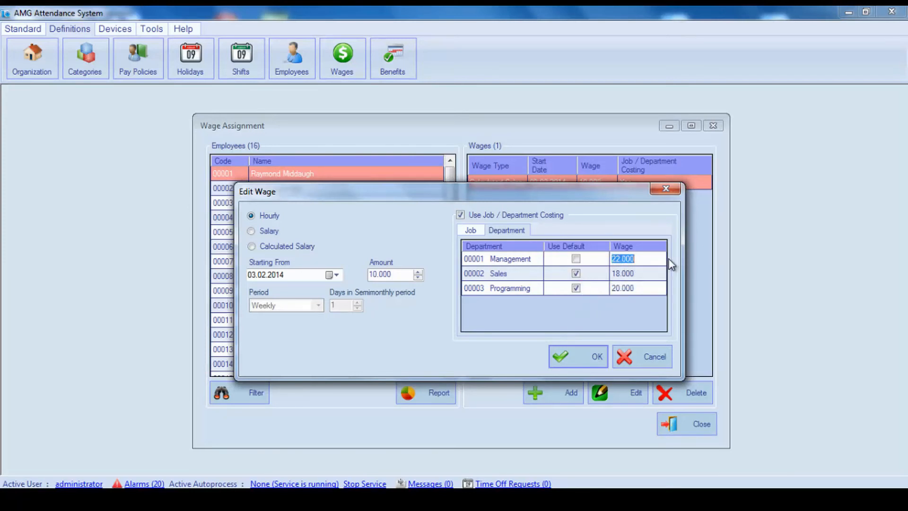
pyautogui.write('35.000')
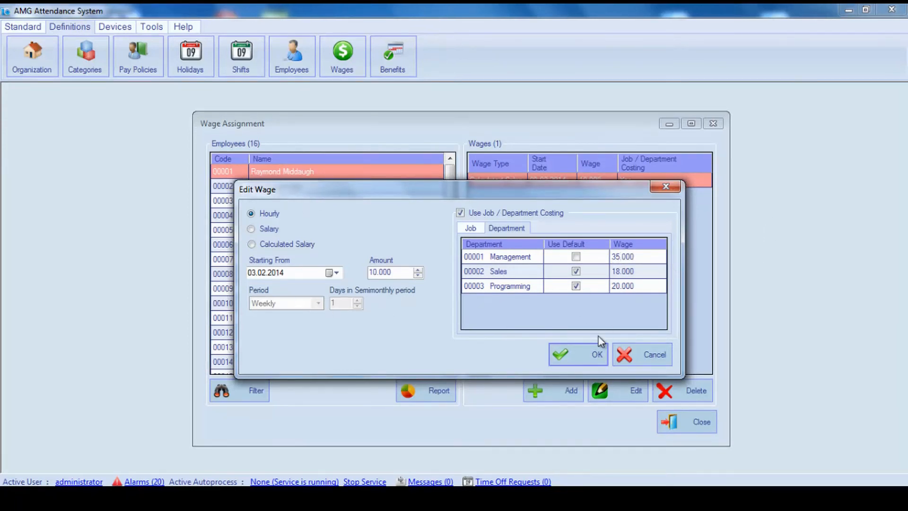
pyautogui.click(584, 350)
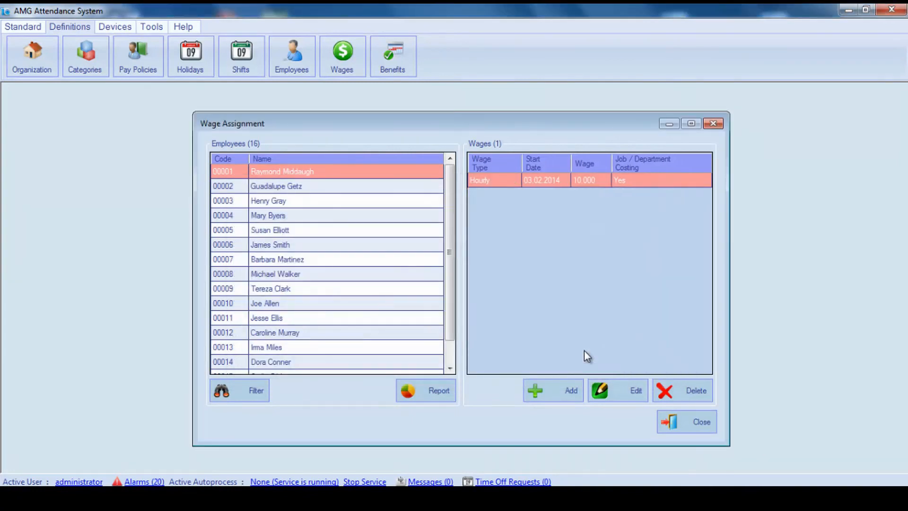
pyautogui.click(694, 432)
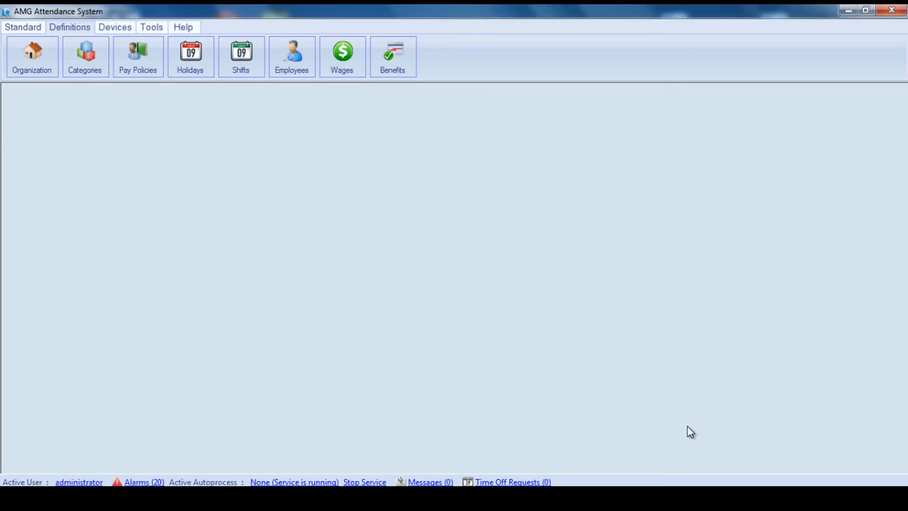
# Open the Job/Department Costing general settings, try the Minimum and Maximum wage calculation modes, and select Priority.
pyautogui.click(152, 27)
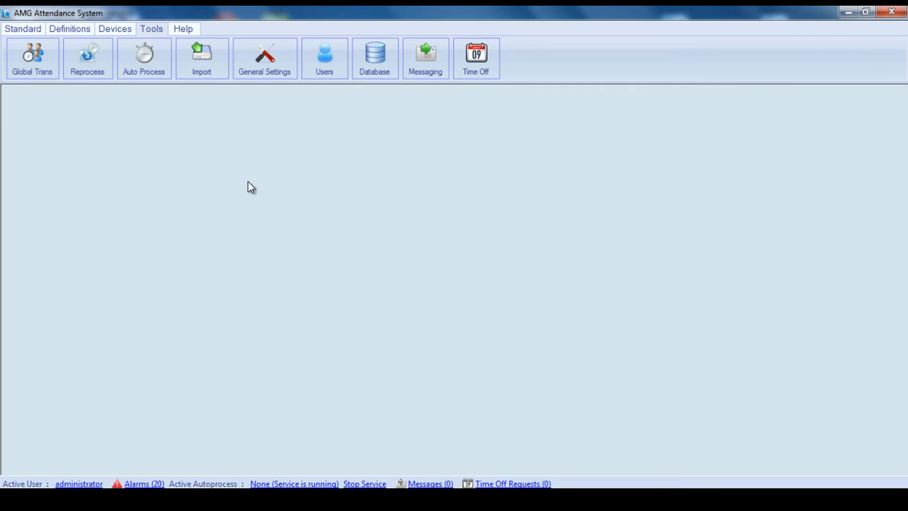
pyautogui.click(275, 67)
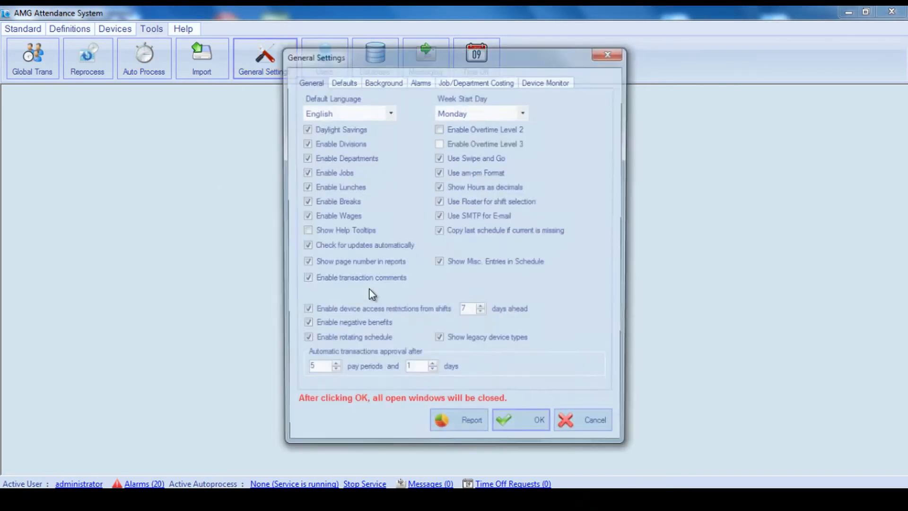
pyautogui.click(477, 81)
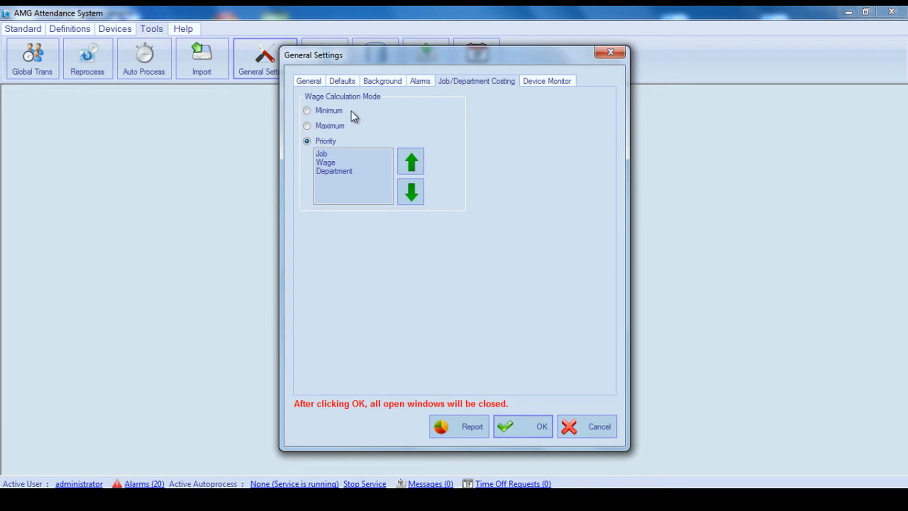
pyautogui.click(337, 110)
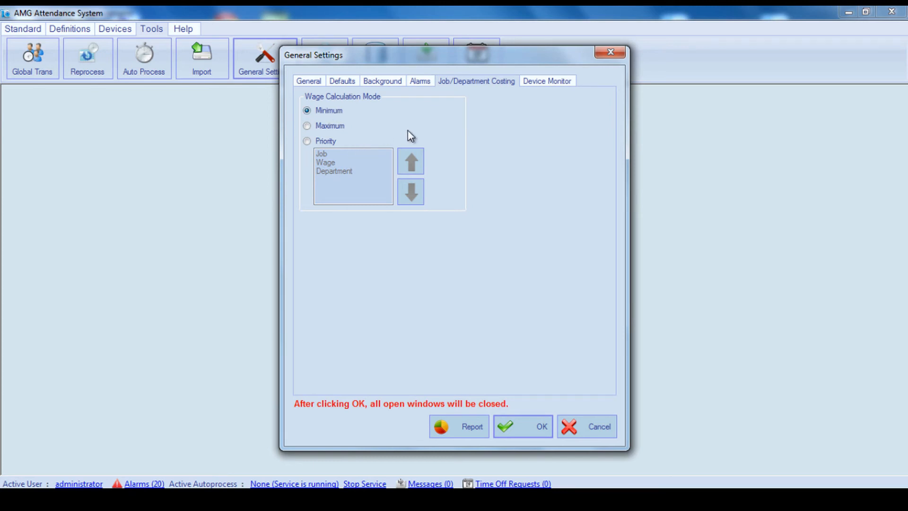
pyautogui.click(334, 126)
pyautogui.click(330, 142)
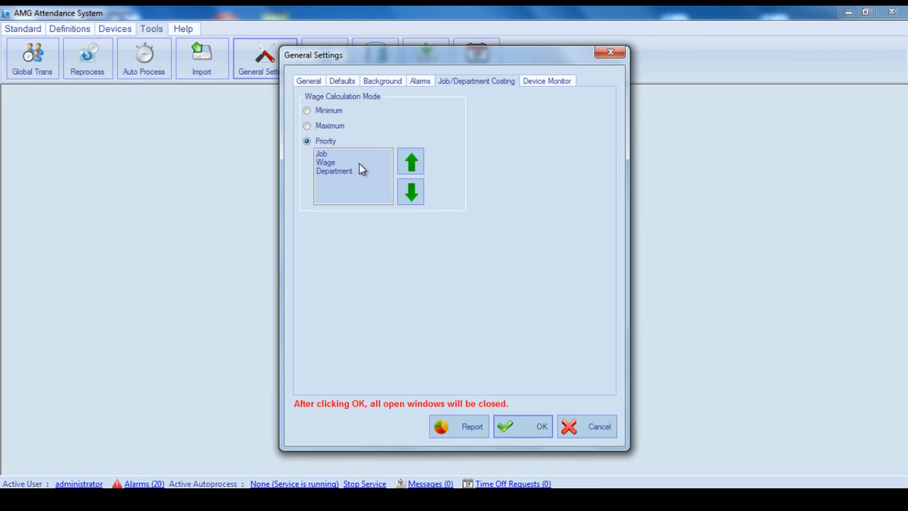
# Reorder the wage calculation priority to Wage, Department, Job and save the general settings.
pyautogui.click(344, 153)
pyautogui.click(409, 160)
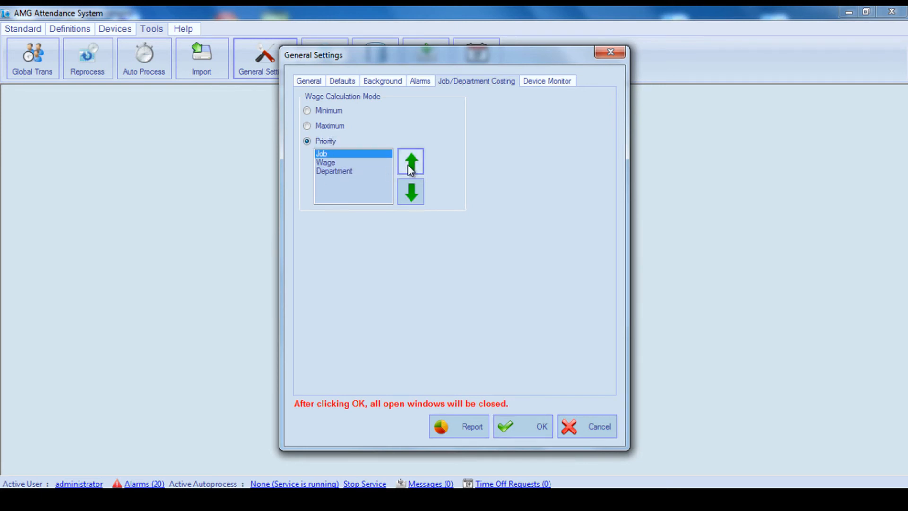
pyautogui.click(410, 195)
pyautogui.click(410, 167)
pyautogui.click(410, 190)
pyautogui.click(408, 200)
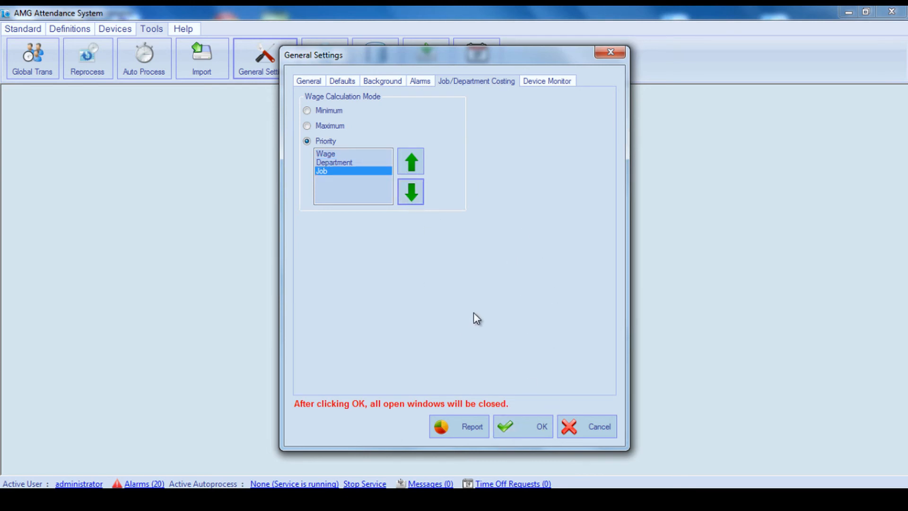
pyautogui.click(523, 424)
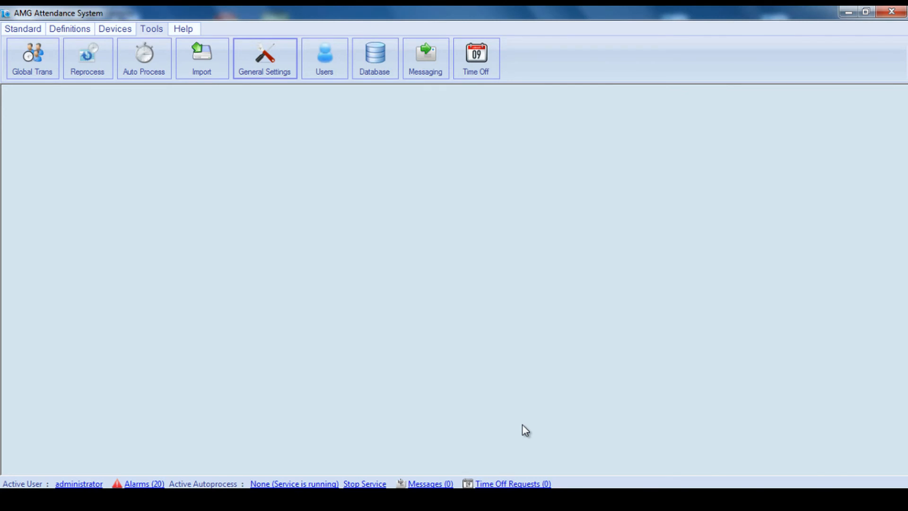
# Open the Reports Wizard and choose the Job Costing attendance report.
pyautogui.click(23, 29)
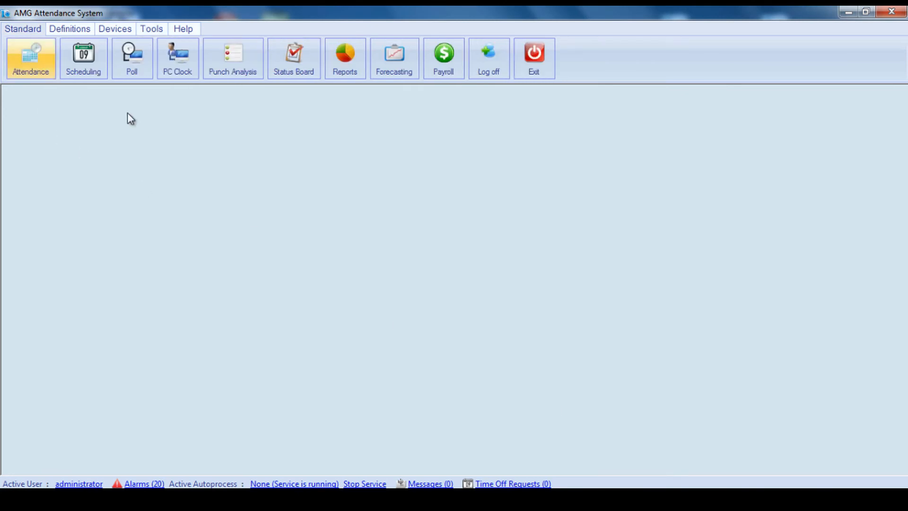
pyautogui.click(342, 75)
pyautogui.click(346, 96)
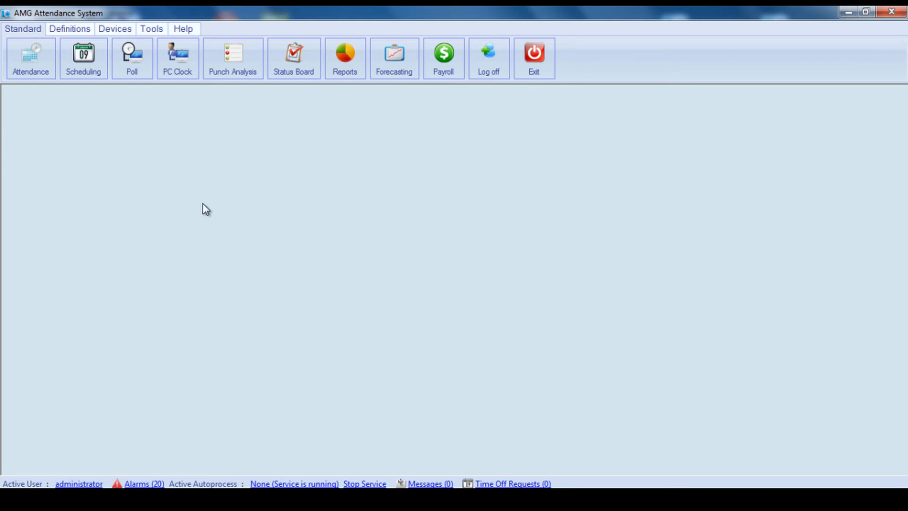
pyautogui.click(342, 75)
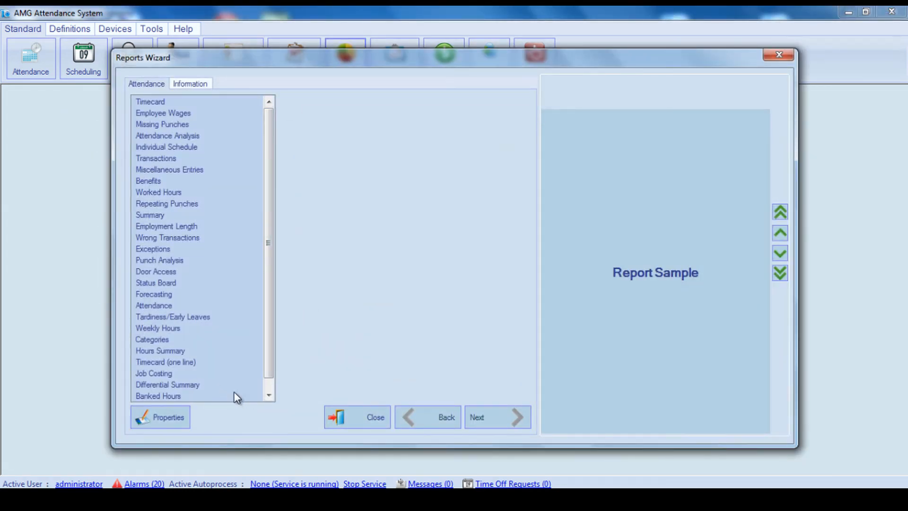
pyautogui.click(163, 372)
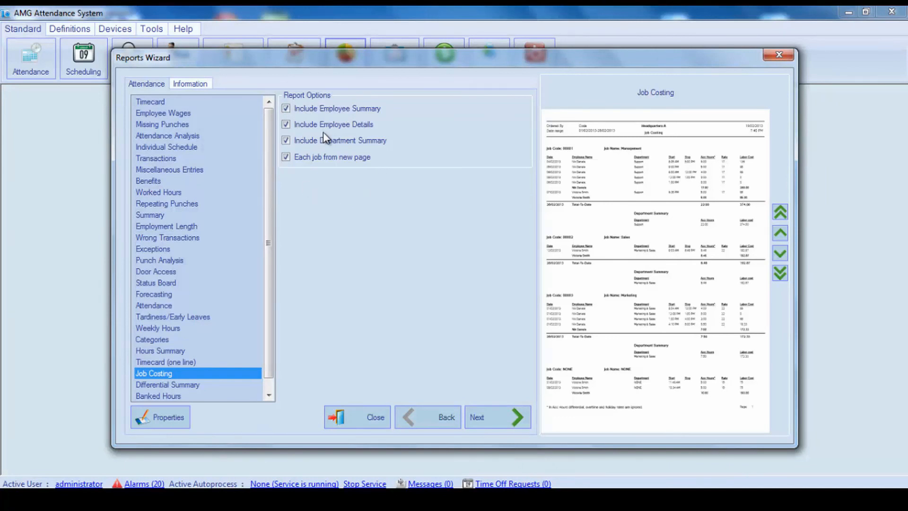
# Keep the employee summary, employee details and department summary in the Job Costing report, toggle Each job from new page, and continue to employee selection.
pyautogui.click(334, 110)
pyautogui.click(334, 109)
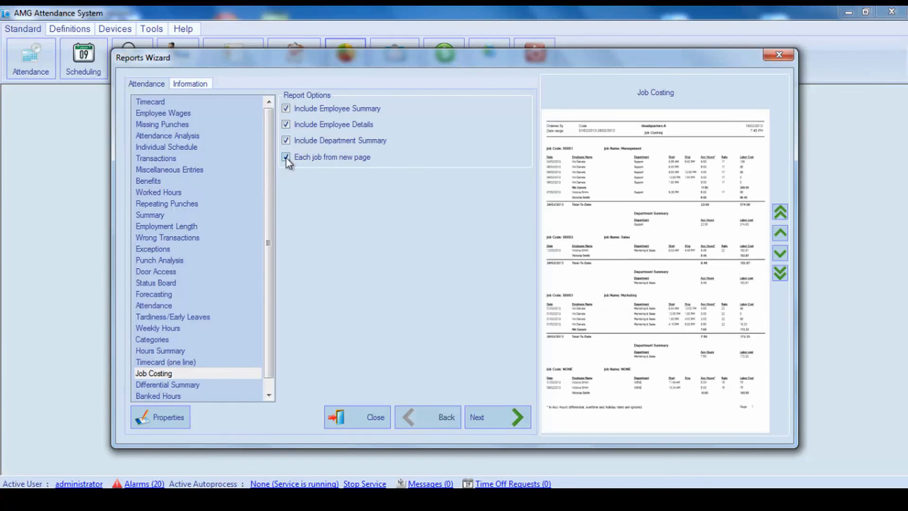
pyautogui.click(287, 141)
pyautogui.click(287, 141)
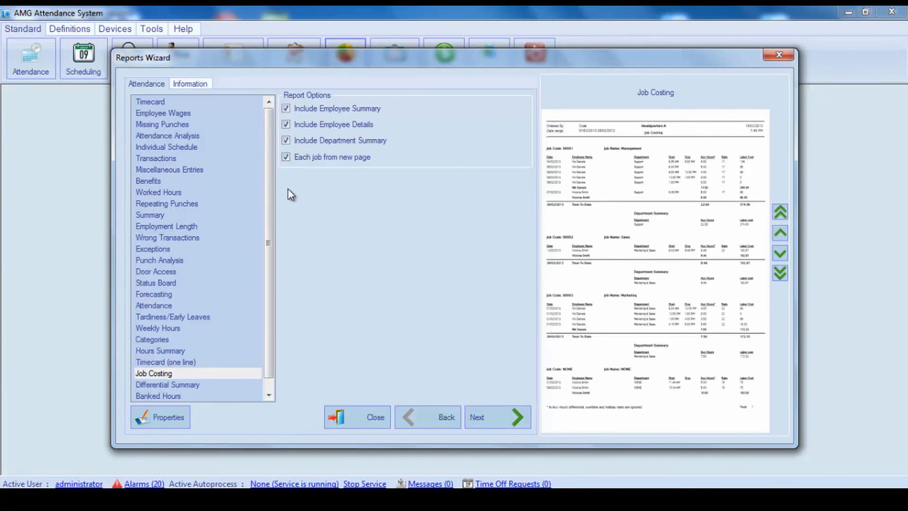
pyautogui.click(285, 156)
pyautogui.click(500, 422)
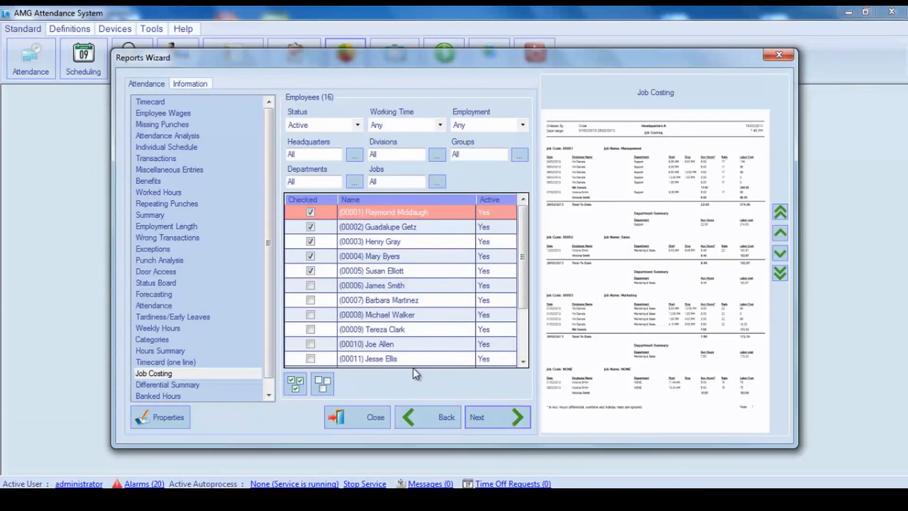
# Accept the checked employees and select Pay Period as the Job Costing report's time period.
pyautogui.click(492, 421)
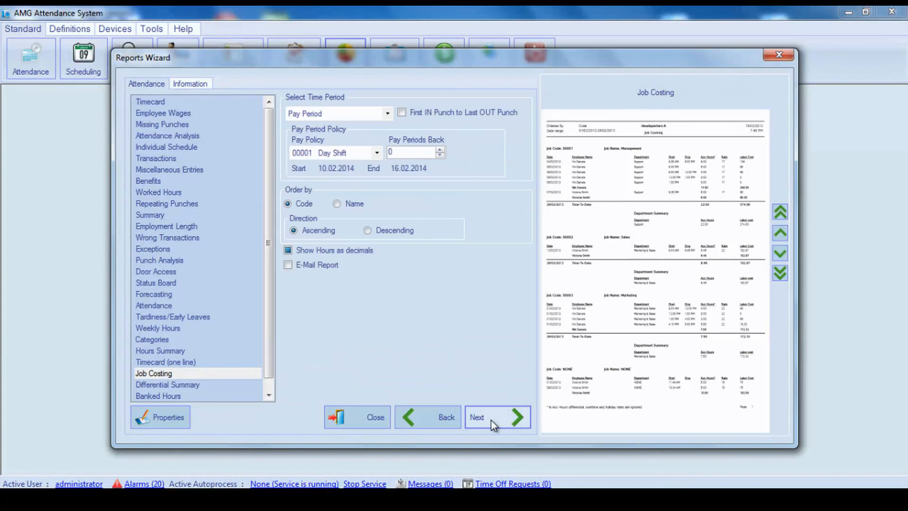
pyautogui.click(387, 113)
pyautogui.click(337, 186)
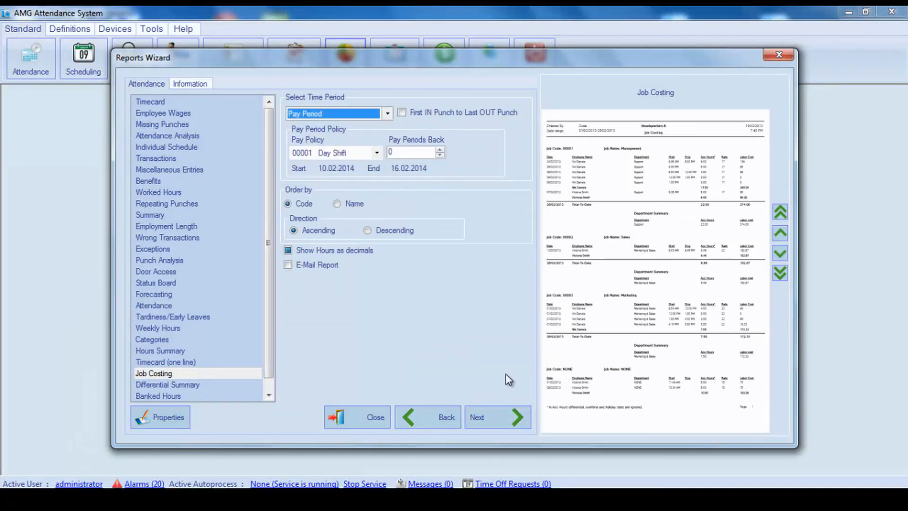
# Generate the Job Costing report for the current Day Shift pay period, leaving the custom fields blank.
pyautogui.click(496, 415)
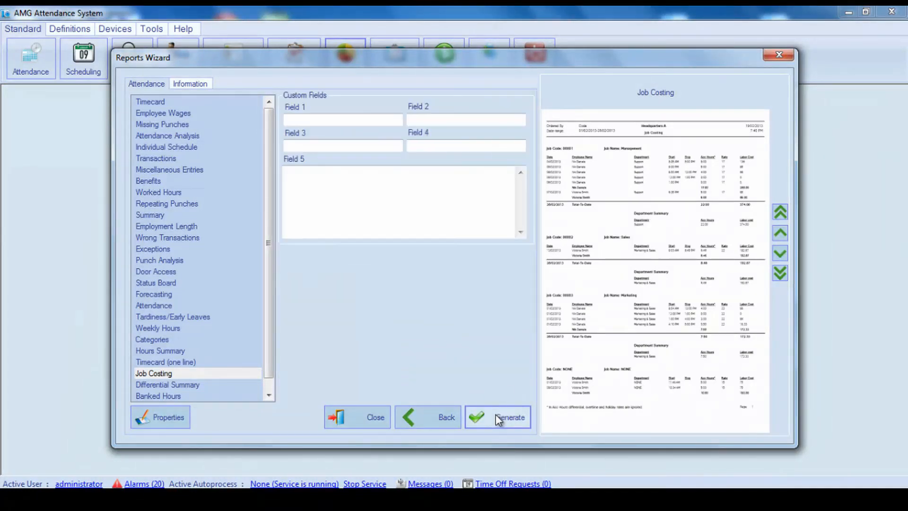
pyautogui.click(496, 415)
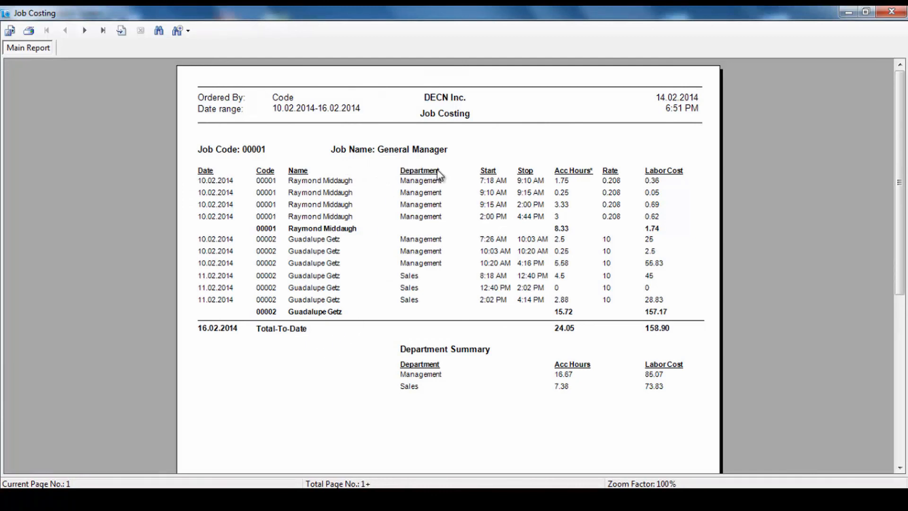
# Examine the department, start, stop, rate and labor cost data on the Job Costing report's first two pages, and close the report and wizard.
pyautogui.click(412, 175)
pyautogui.click(489, 174)
pyautogui.click(527, 174)
pyautogui.click(620, 173)
pyautogui.click(643, 329)
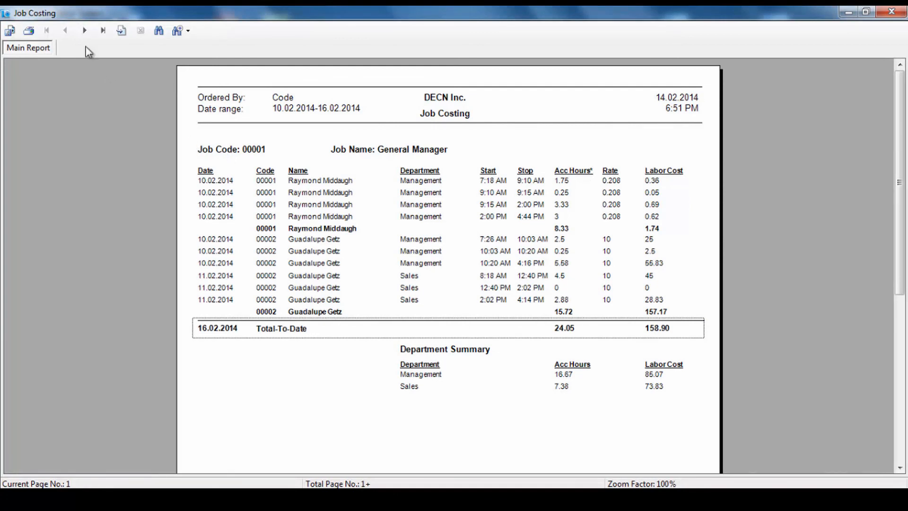
pyautogui.click(86, 32)
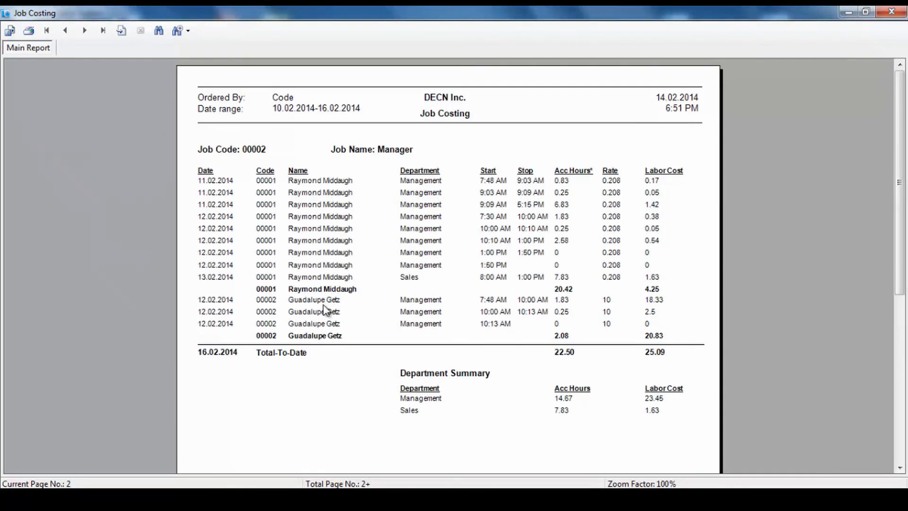
pyautogui.click(892, 11)
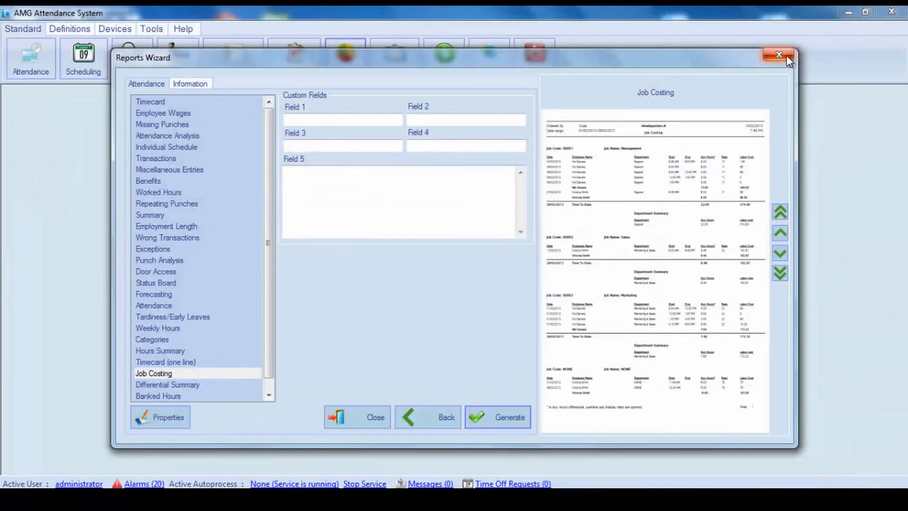
pyautogui.click(787, 56)
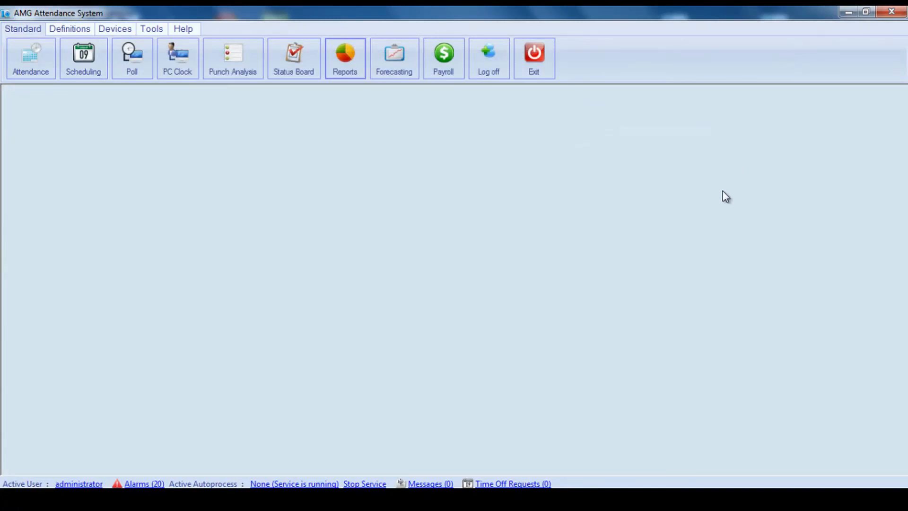